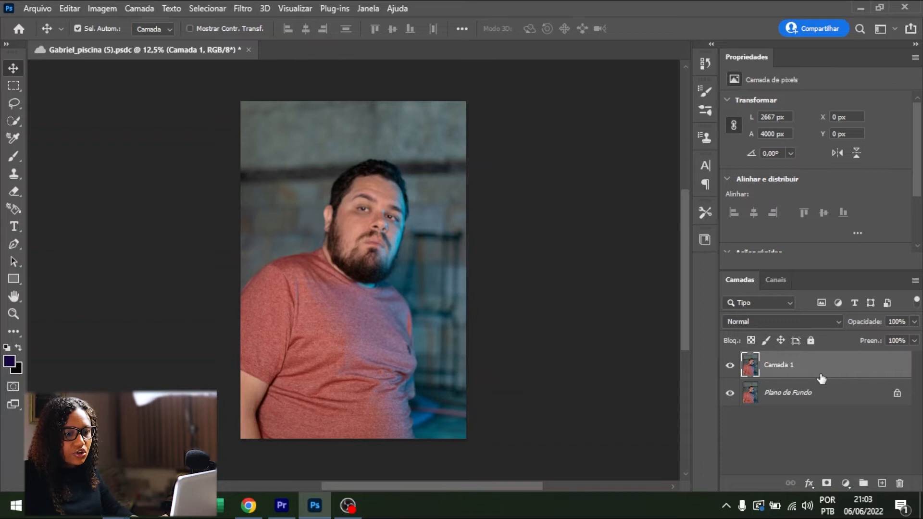
Open the Camera Raw filter on Camada 1 with the Básico adjustments expanded.
key(ctrl+z)
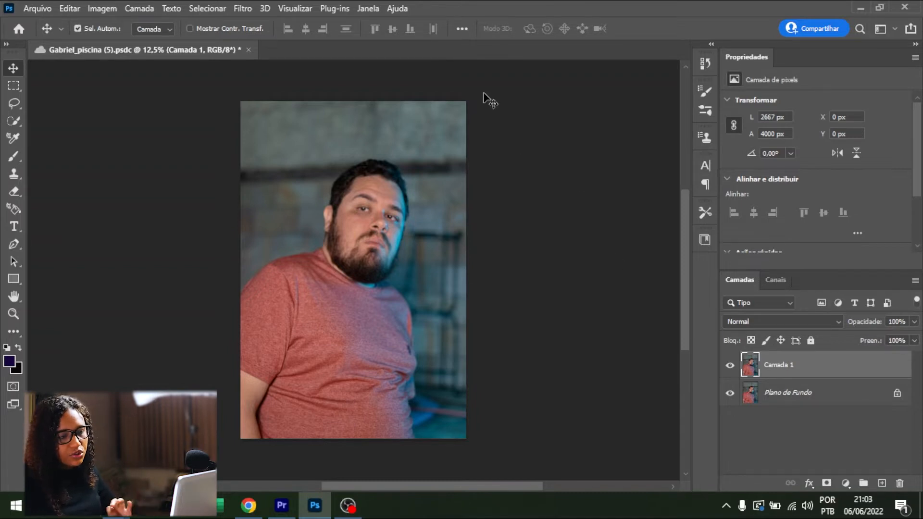
click(243, 8)
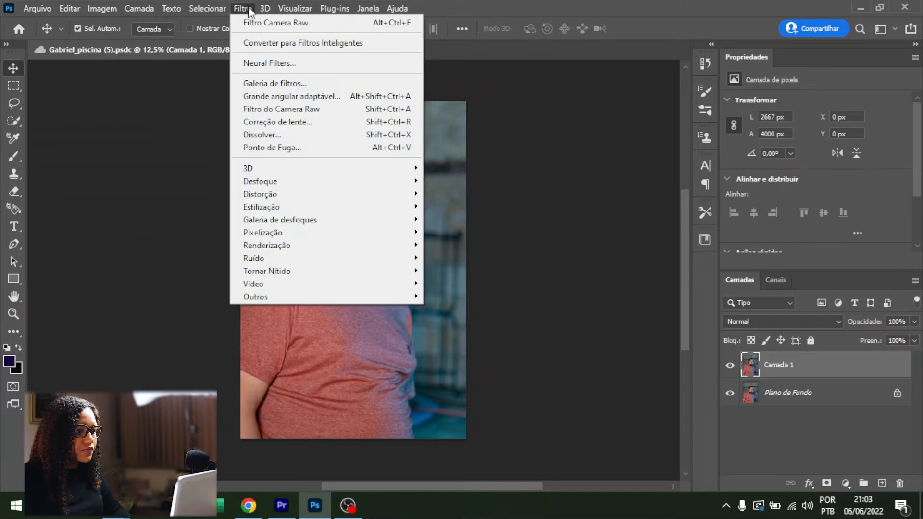
click(301, 109)
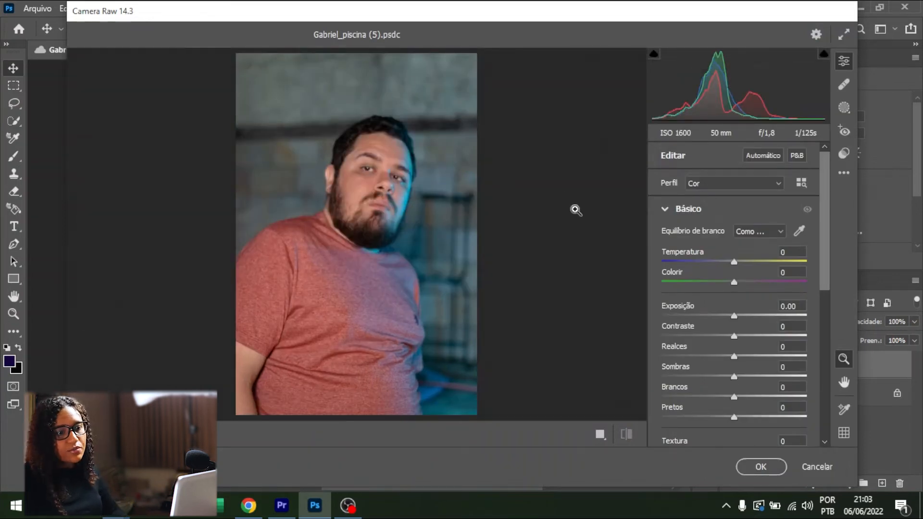
click(668, 212)
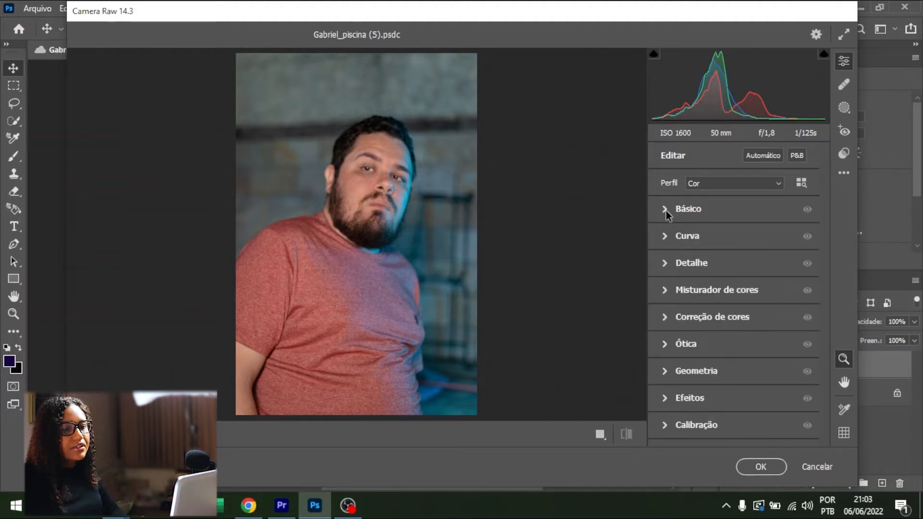
click(664, 214)
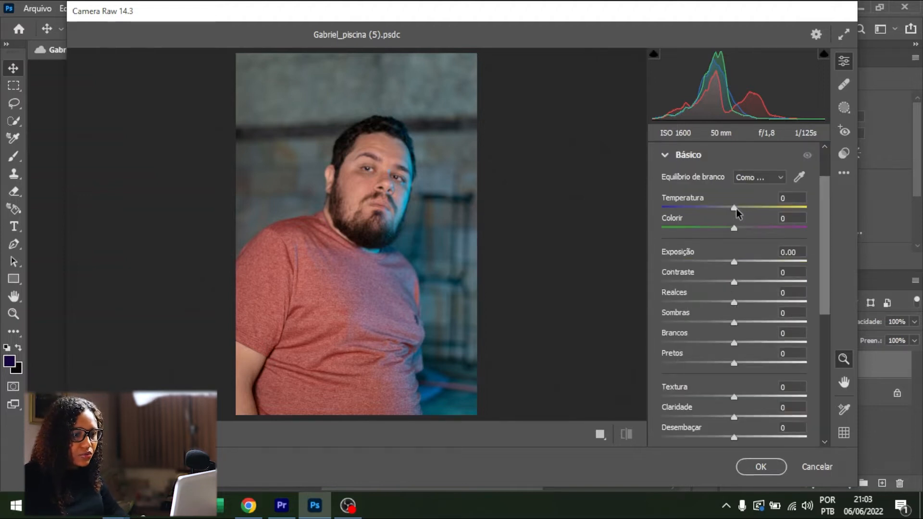
Try a Temperatura of -5 with a Colorir of +7, and reset both to 0.
mouse_move(734, 206)
mouse_down()
mouse_move(714, 209)
mouse_move(743, 207)
mouse_move(735, 209)
mouse_up()
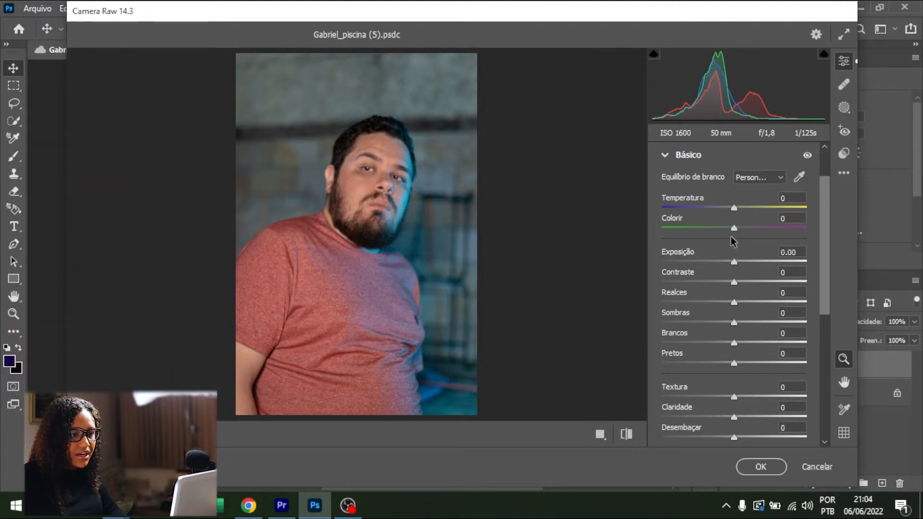
drag(734, 209, 740, 236)
click(782, 219)
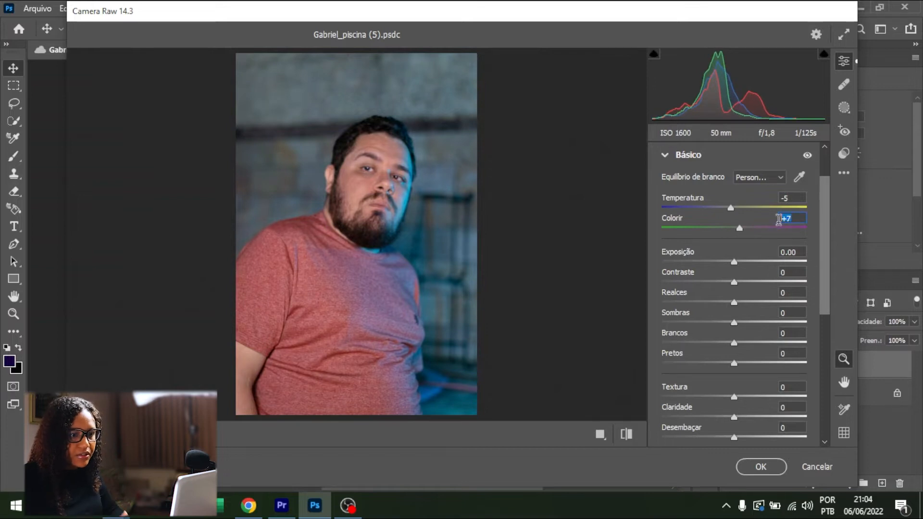
text(0)
key(shift+Tab)
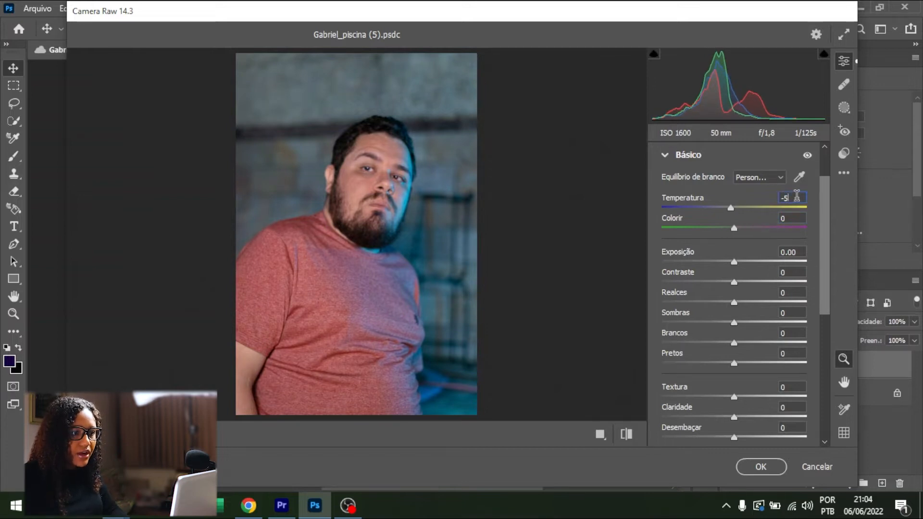
text(0)
key(Return)
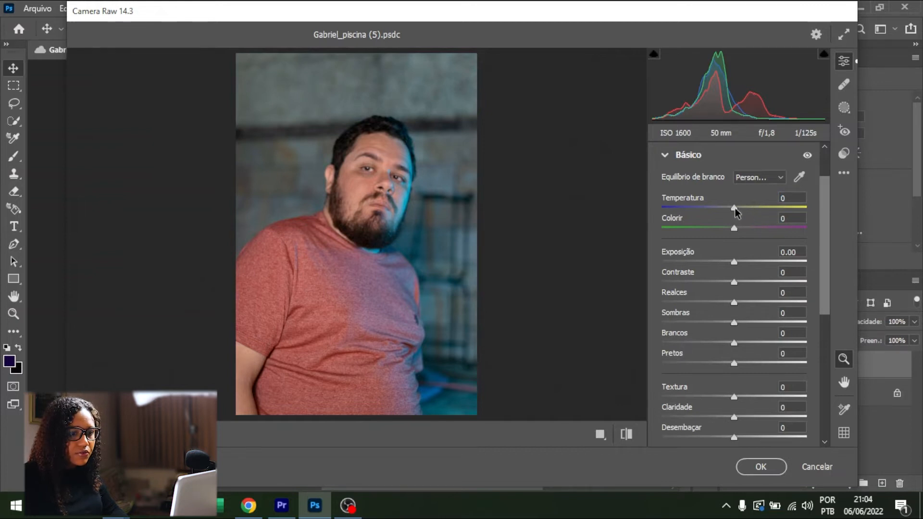
Shift the white balance cooler and towards magenta with Temperatura at -15 and Colorir at +13.
drag(734, 207, 743, 229)
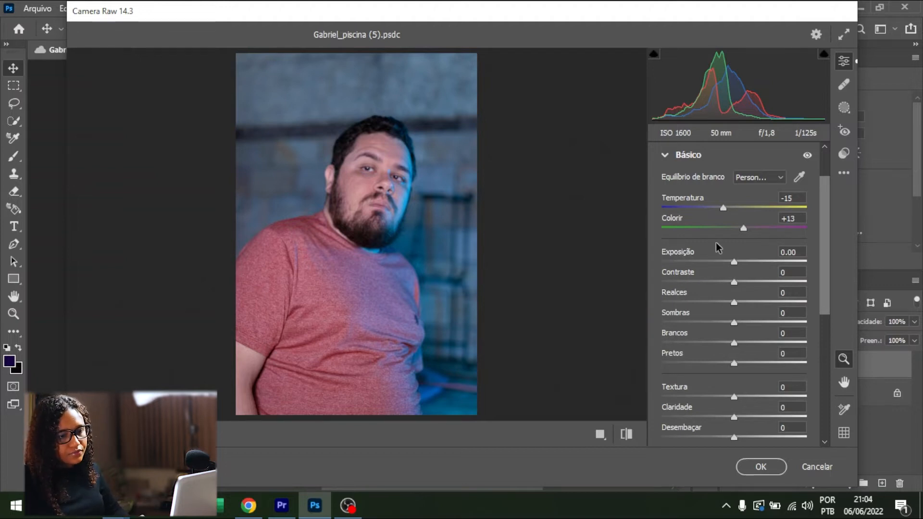
Try Pretos at -9, Brancos at -5 and Sombras at -3, and reset all three to 0.
drag(733, 364, 731, 339)
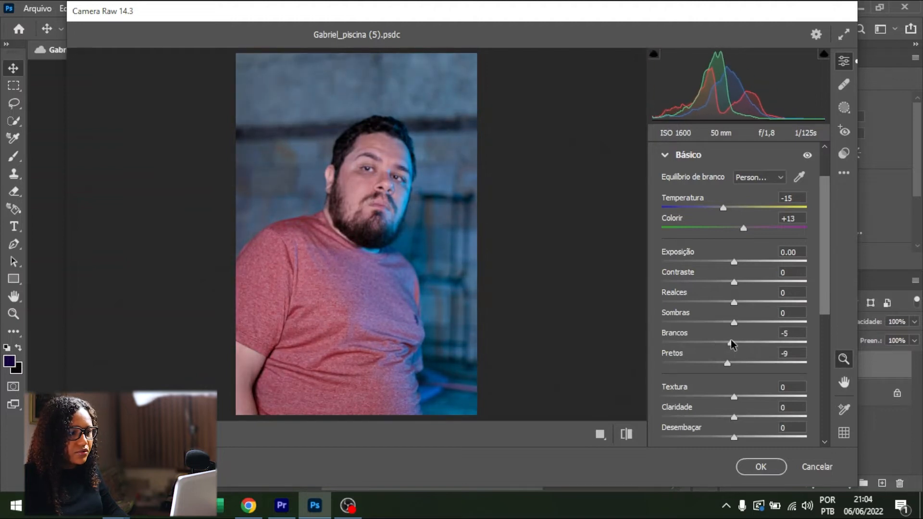
click(798, 354)
text(0)
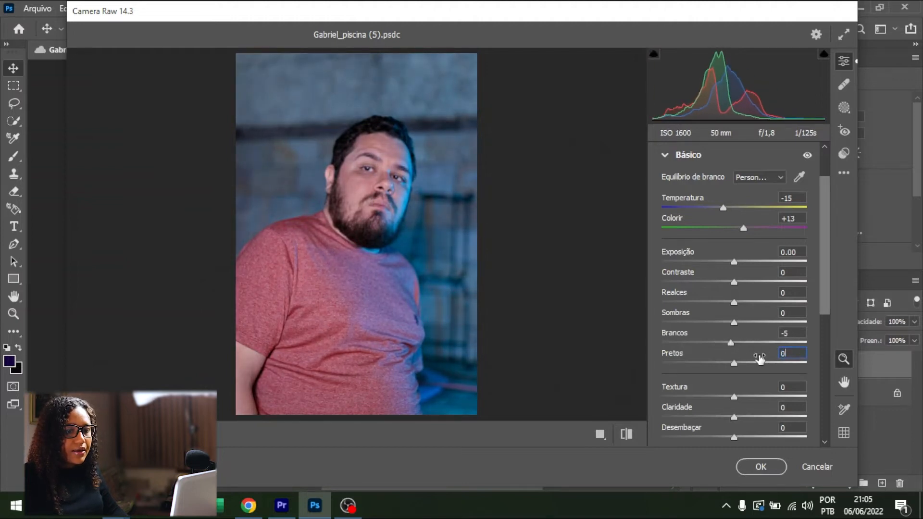
click(788, 332)
text(0)
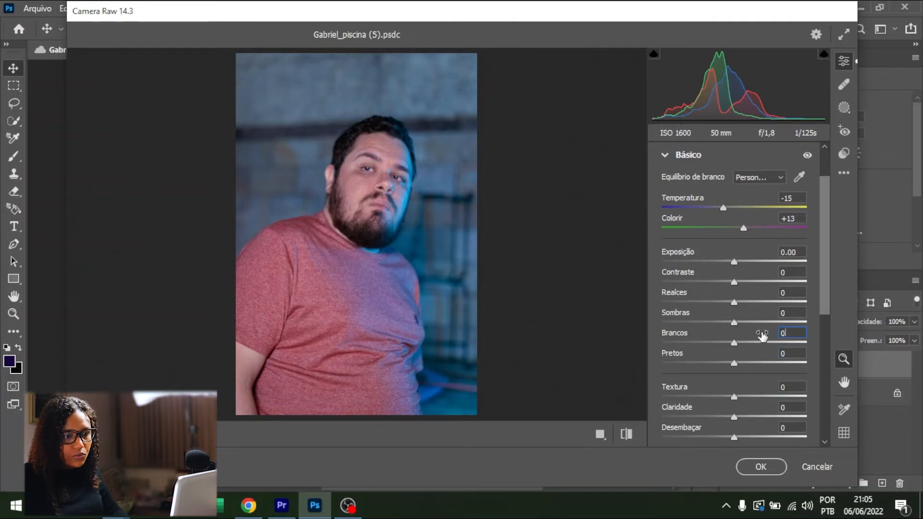
mouse_move(734, 324)
mouse_down()
mouse_move(670, 315)
mouse_move(779, 333)
mouse_move(710, 327)
mouse_move(751, 333)
mouse_move(733, 328)
mouse_up()
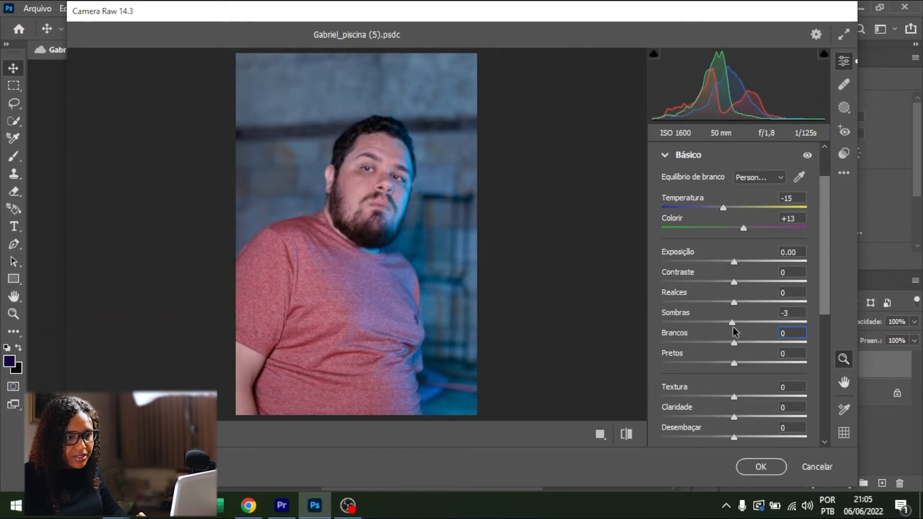
click(780, 310)
text(0)
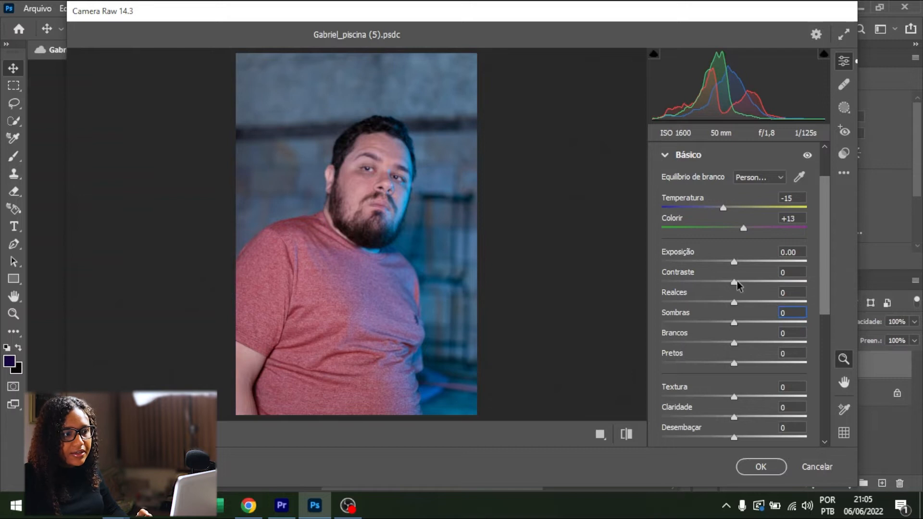
Try a Contraste of +43 and a changed Exposição, and reset both to 0.
drag(737, 283, 767, 283)
click(791, 272)
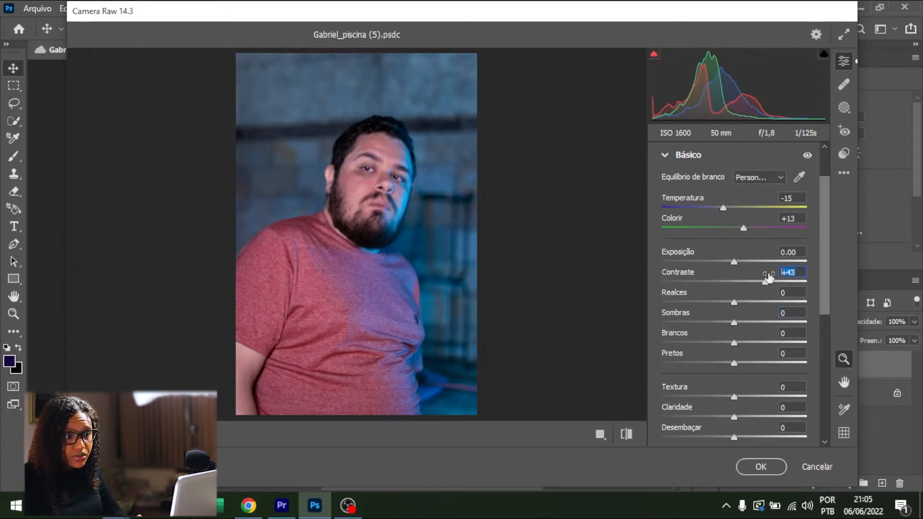
mouse_move(764, 282)
mouse_down()
mouse_move(692, 275)
mouse_move(774, 285)
mouse_up()
double_click(772, 280)
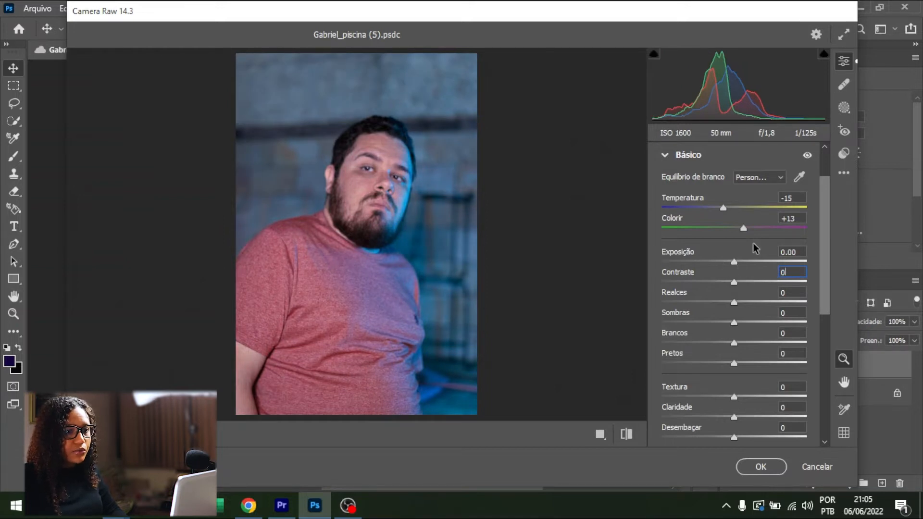
click(745, 253)
mouse_move(734, 261)
mouse_down()
mouse_move(757, 260)
mouse_move(728, 263)
mouse_up()
double_click(805, 252)
text(0)
key(Return)
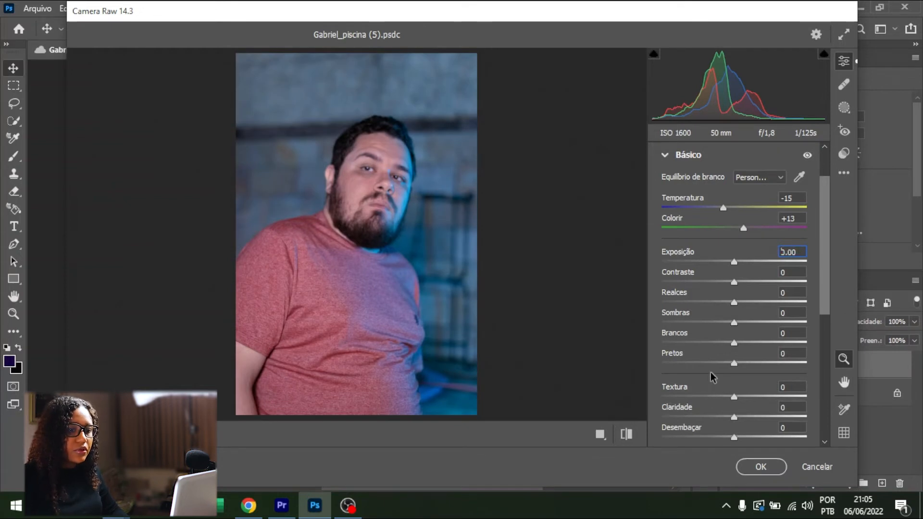
Balance the photo's tones with Exposição +0.05, Contraste +8, Realces +14, Sombras -32, Brancos -2 and Pretos -21.
drag(734, 364, 715, 362)
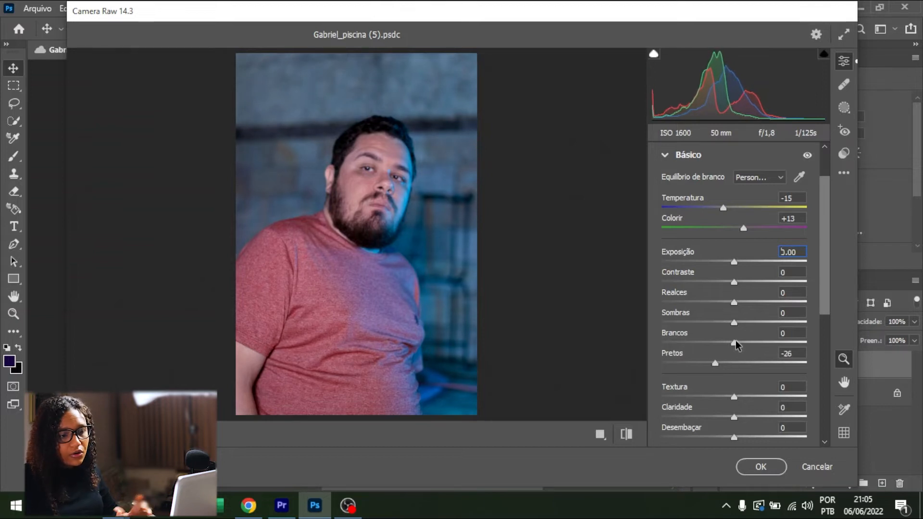
mouse_move(714, 364)
mouse_down()
mouse_move(676, 358)
mouse_move(730, 363)
mouse_move(720, 368)
mouse_up()
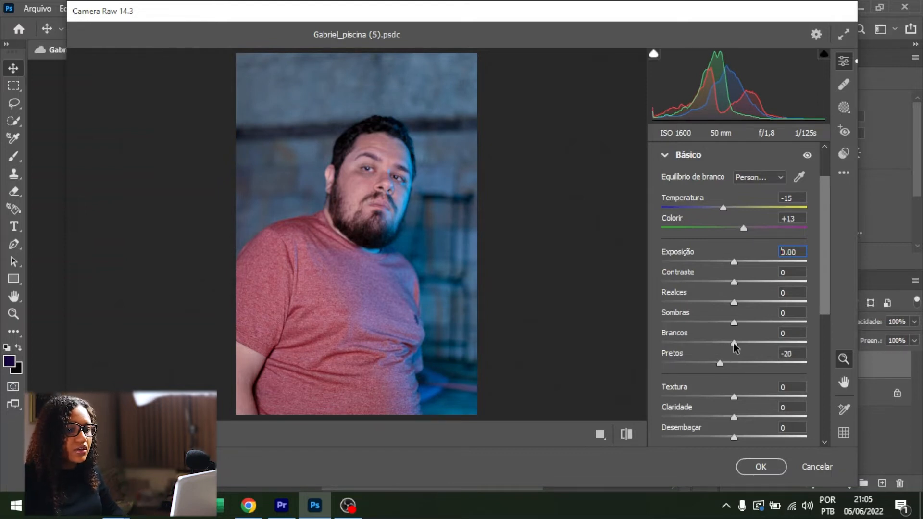
mouse_move(734, 343)
mouse_down()
mouse_move(712, 344)
mouse_move(729, 344)
mouse_up()
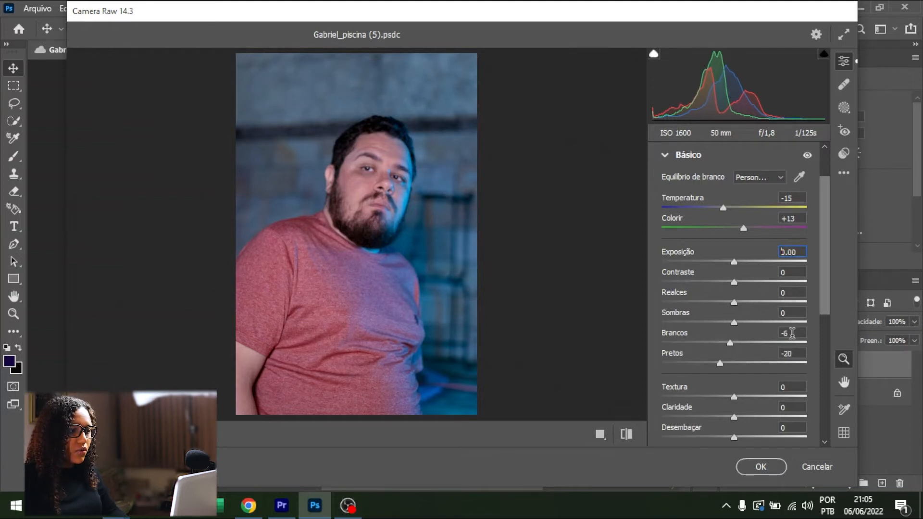
drag(720, 364, 739, 341)
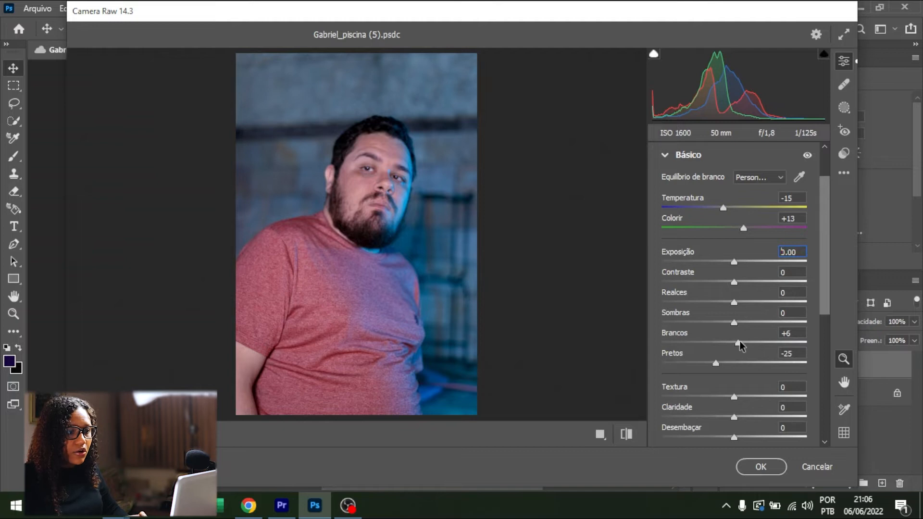
drag(717, 363, 714, 362)
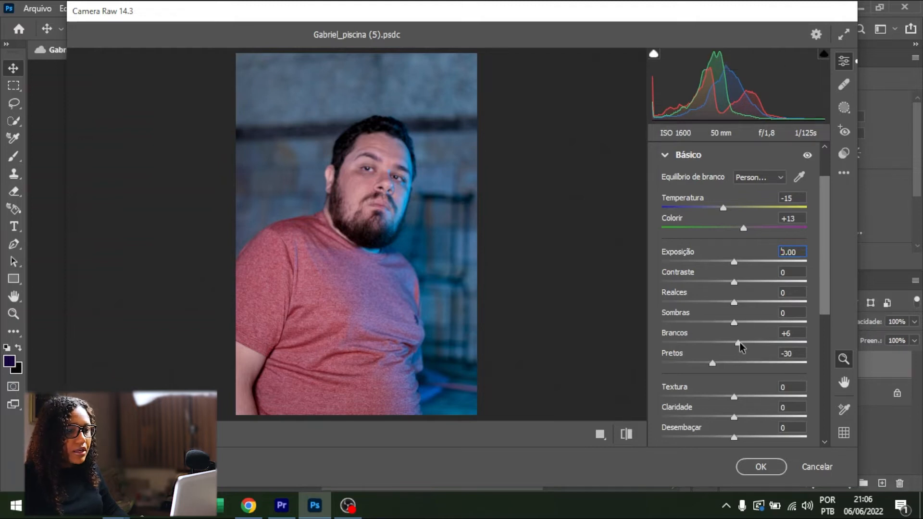
drag(733, 322, 710, 325)
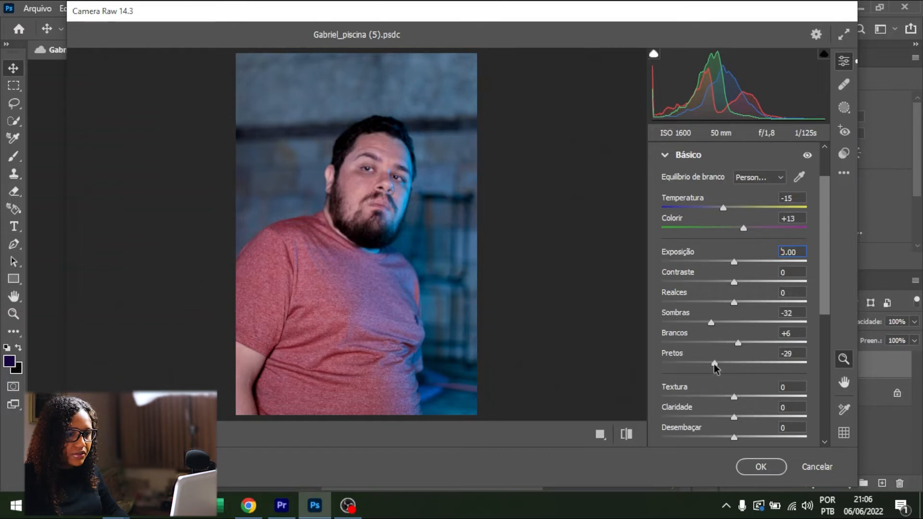
drag(715, 367, 716, 367)
drag(736, 304, 743, 303)
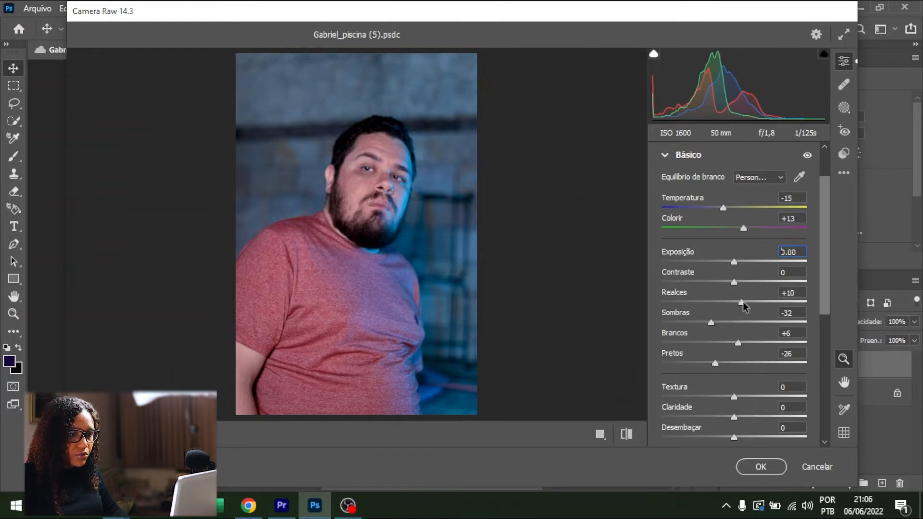
drag(736, 284, 741, 285)
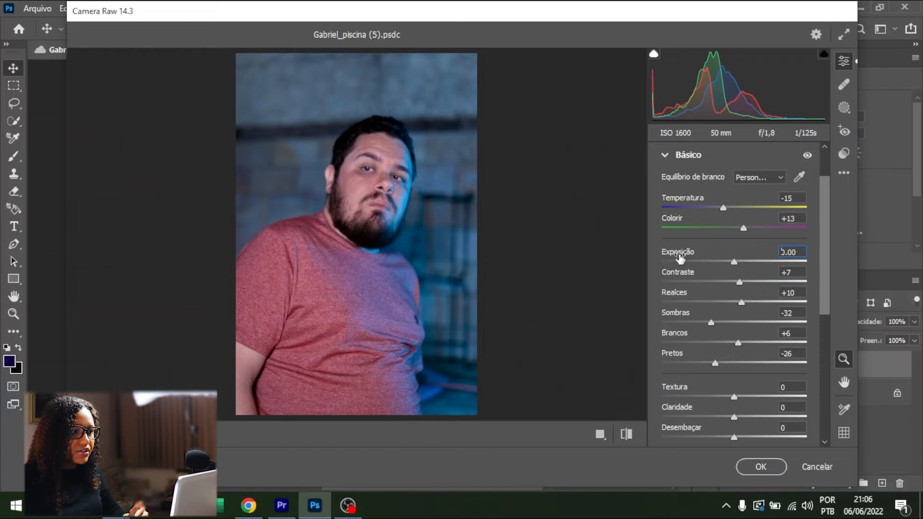
drag(741, 284, 738, 264)
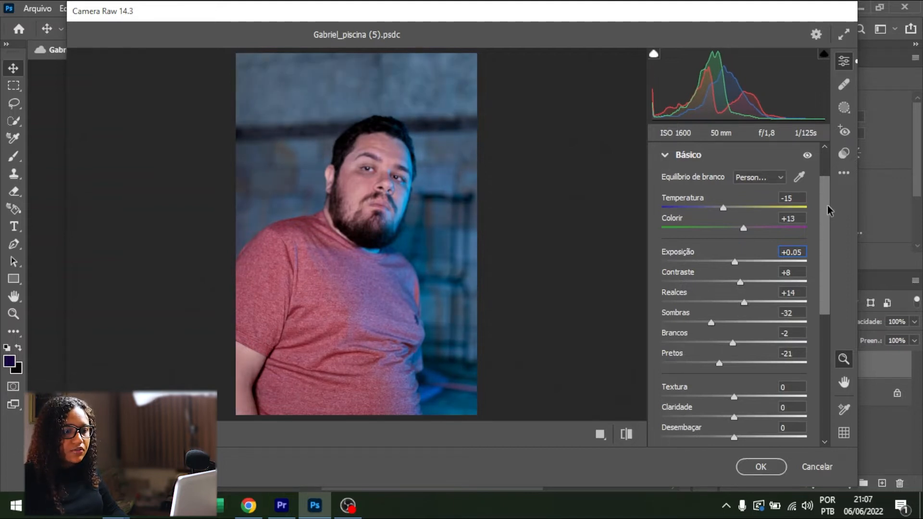
Try changing Vibração and Saturação, and reset both to 0.
drag(822, 210, 823, 245)
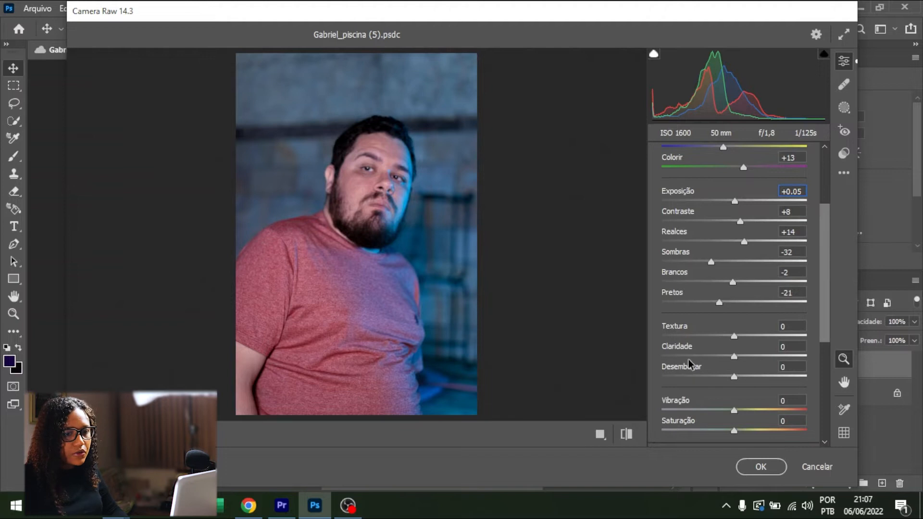
drag(826, 269, 824, 284)
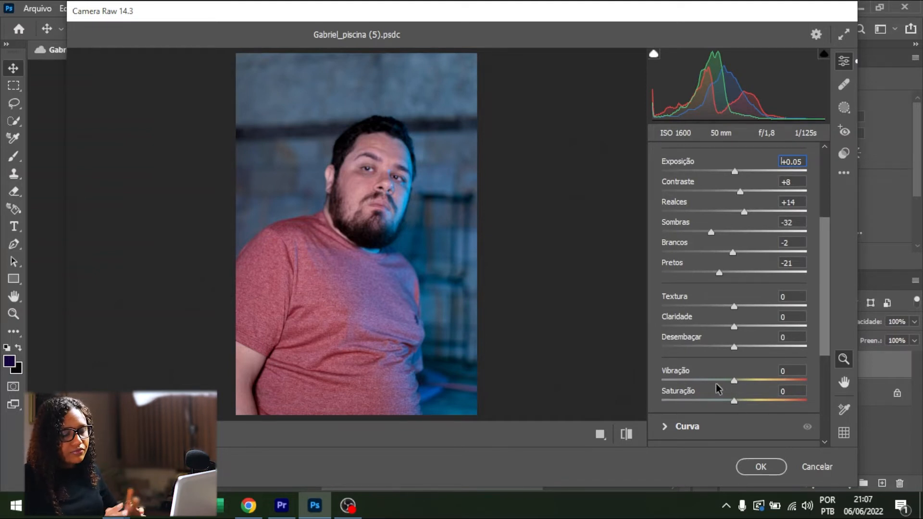
drag(735, 404, 744, 381)
double_click(743, 380)
click(774, 371)
click(713, 394)
text(0)
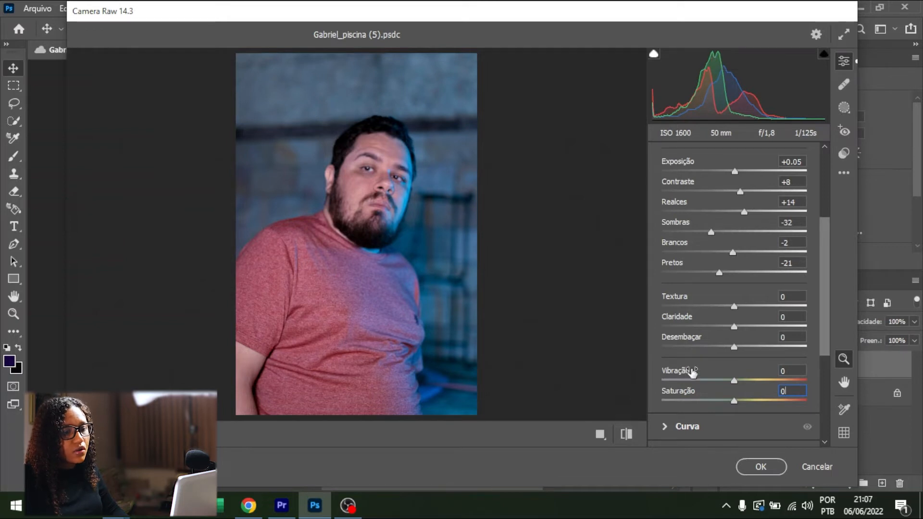
Set Vibração to +21 and Saturação to +10 to strengthen the photo's colors.
drag(736, 380, 731, 402)
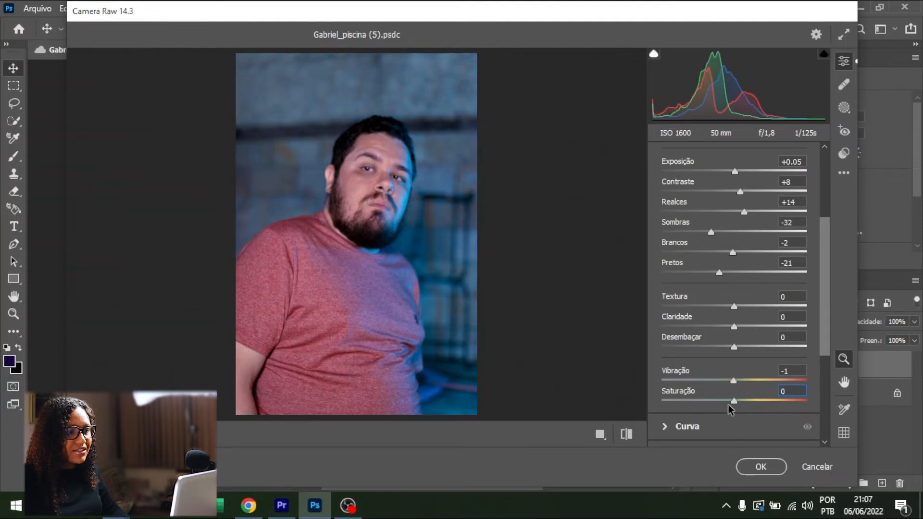
mouse_move(733, 402)
mouse_down()
mouse_move(791, 402)
mouse_move(734, 394)
mouse_up()
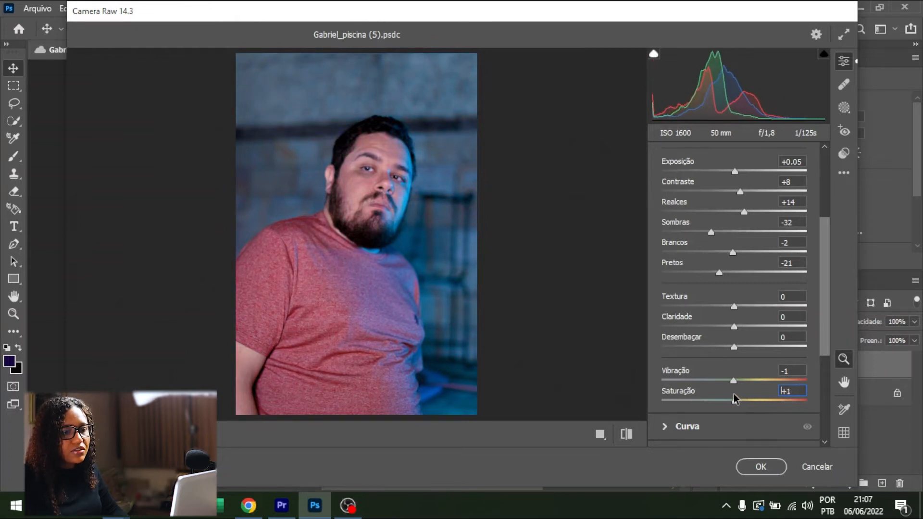
click(762, 374)
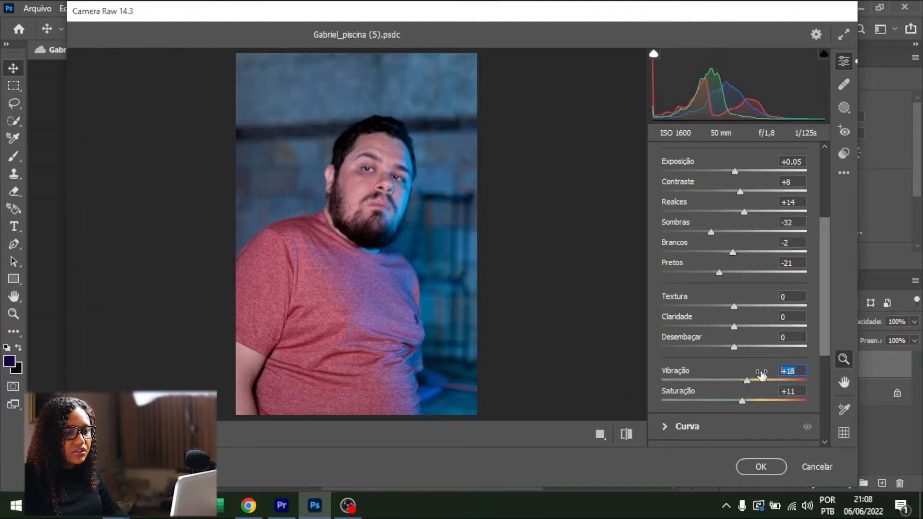
text(2)
key(Up)
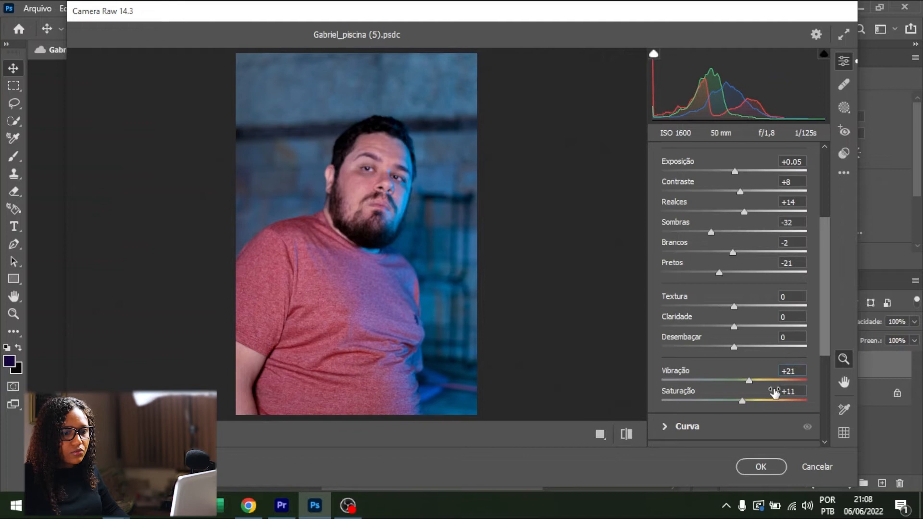
click(798, 392)
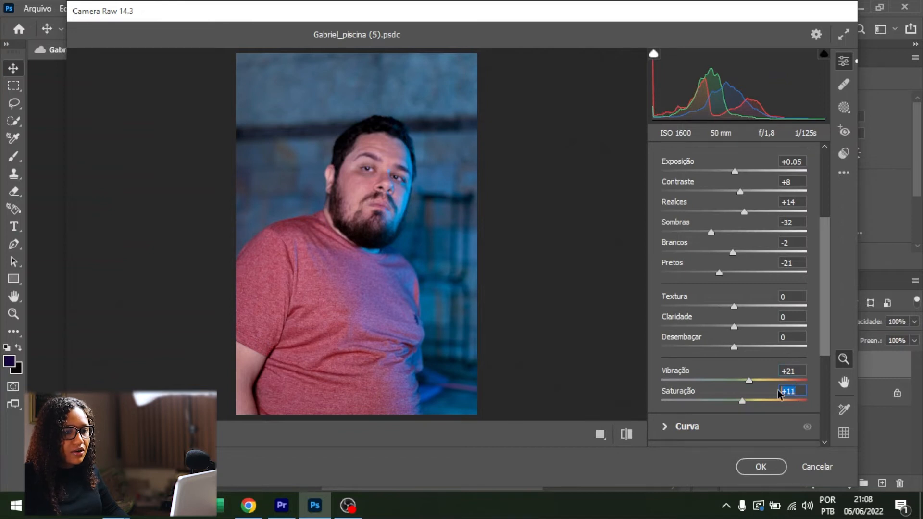
text(10)
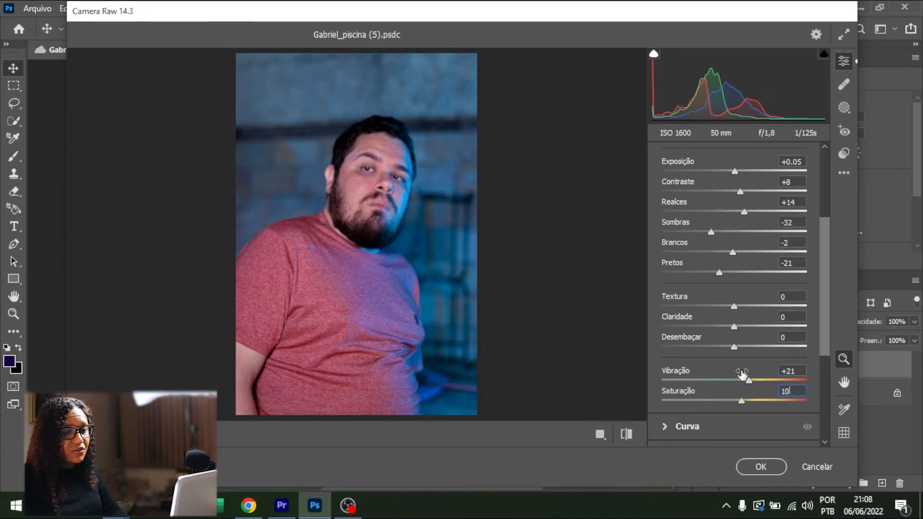
Open the Curva settings and view the red, green and blue channel curves before returning to the combined point curve.
scroll(818, 274, up, 1)
scroll(821, 267, up, 3)
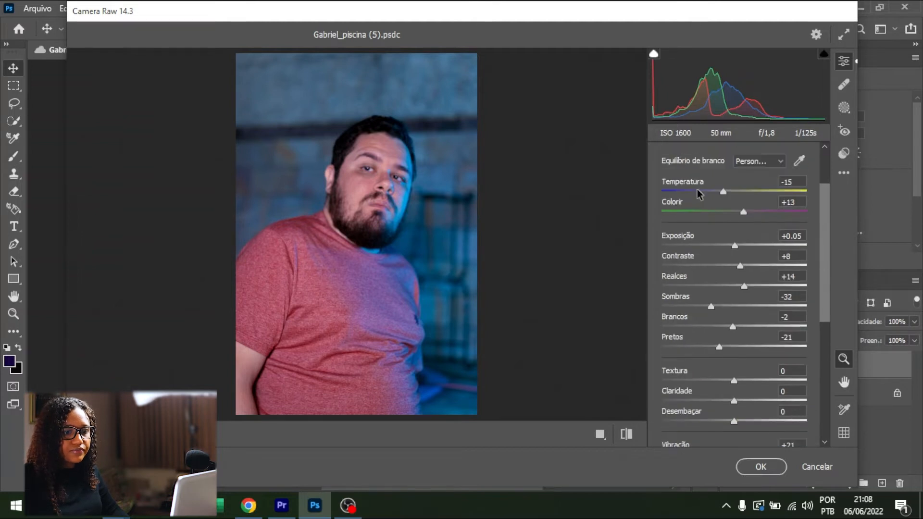
scroll(825, 200, up, 3)
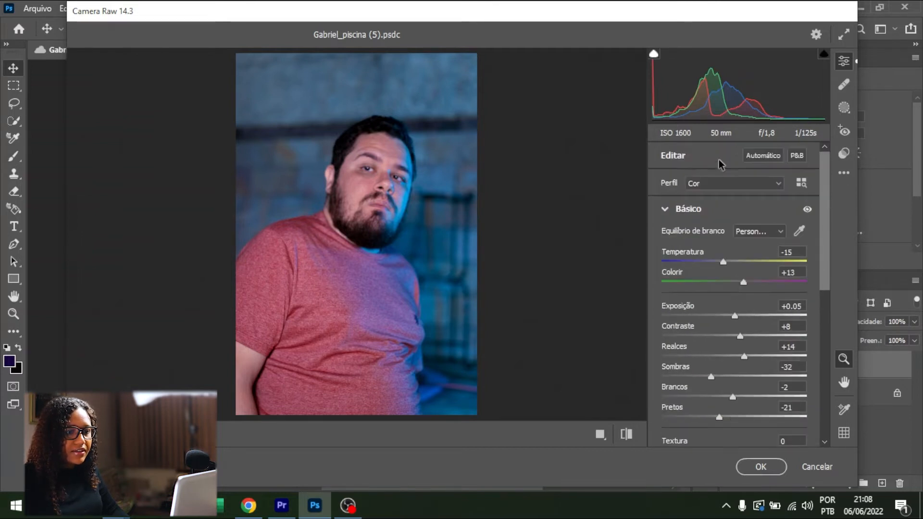
click(664, 215)
click(663, 240)
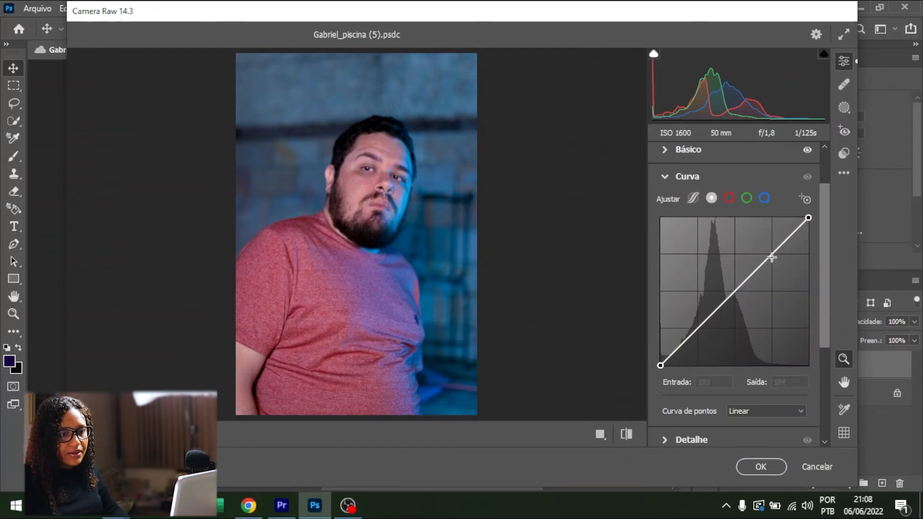
click(728, 199)
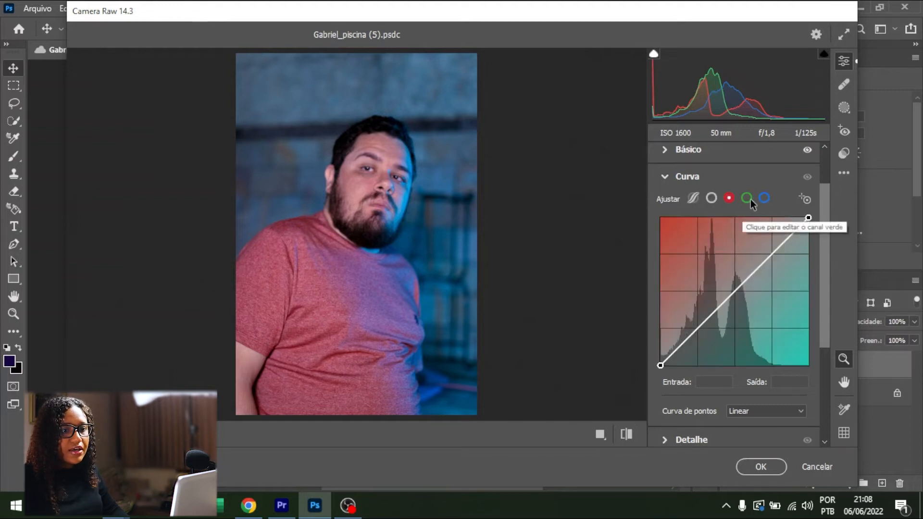
click(748, 199)
click(764, 198)
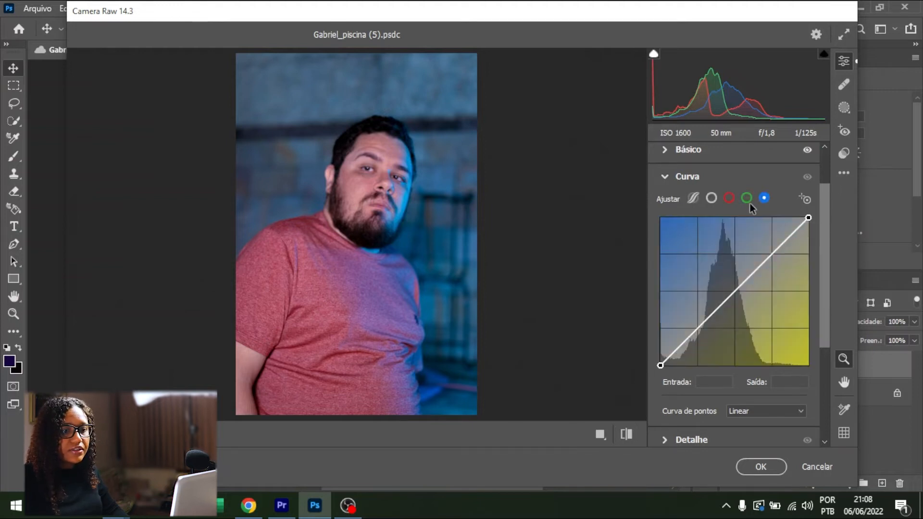
click(711, 201)
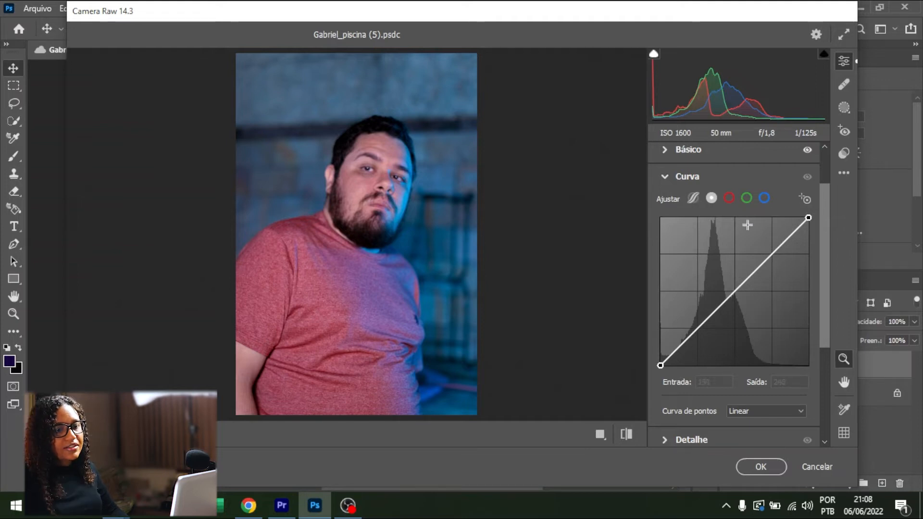
Shape the combined point curve into an S with a raised highlight point, a shadow point at 70/53 and a midtone point at 135/126.
click(735, 292)
click(775, 255)
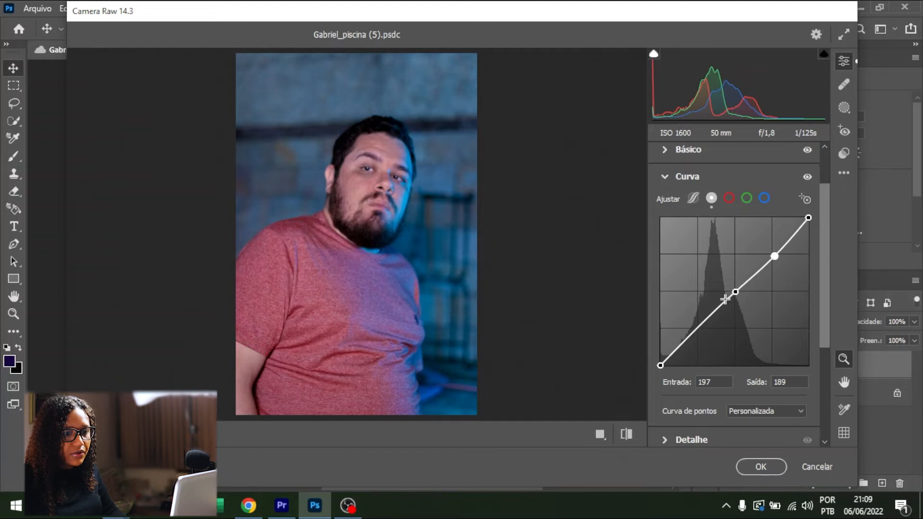
click(700, 330)
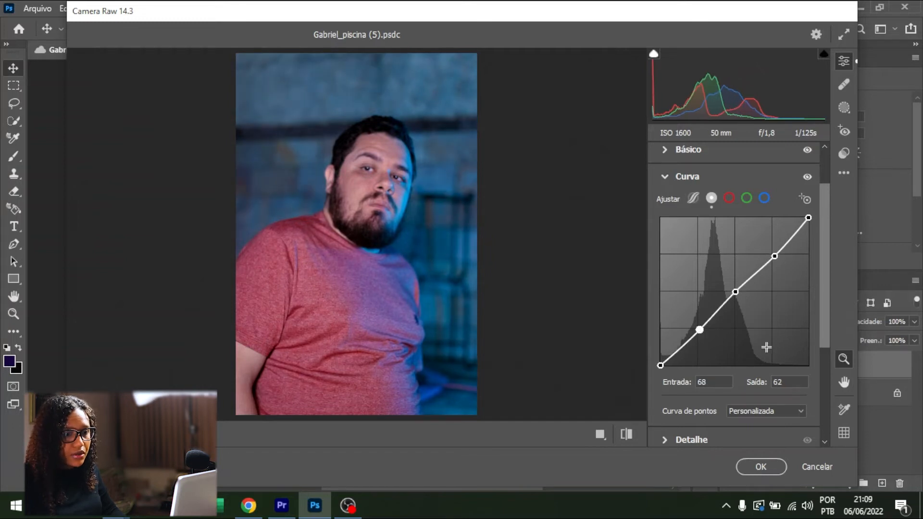
drag(770, 259, 765, 253)
drag(700, 330, 700, 334)
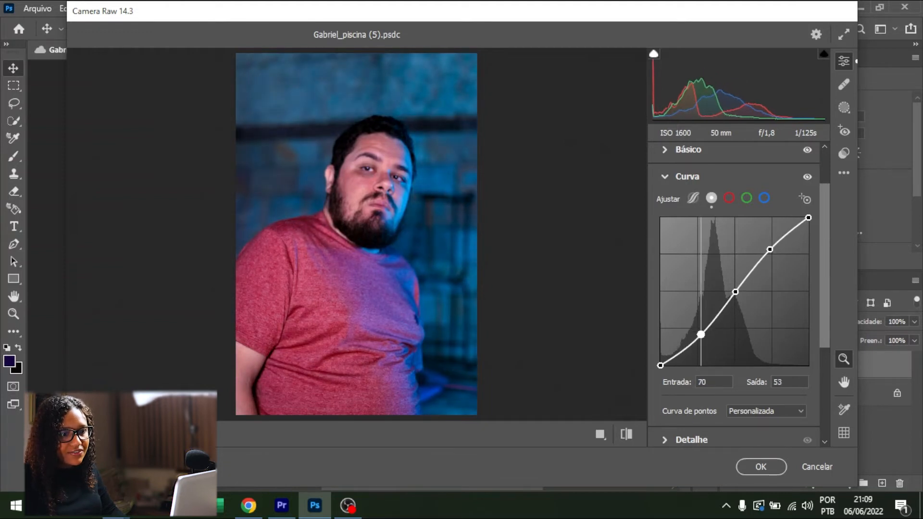
mouse_move(735, 291)
mouse_down()
mouse_move(732, 284)
mouse_move(738, 291)
mouse_up()
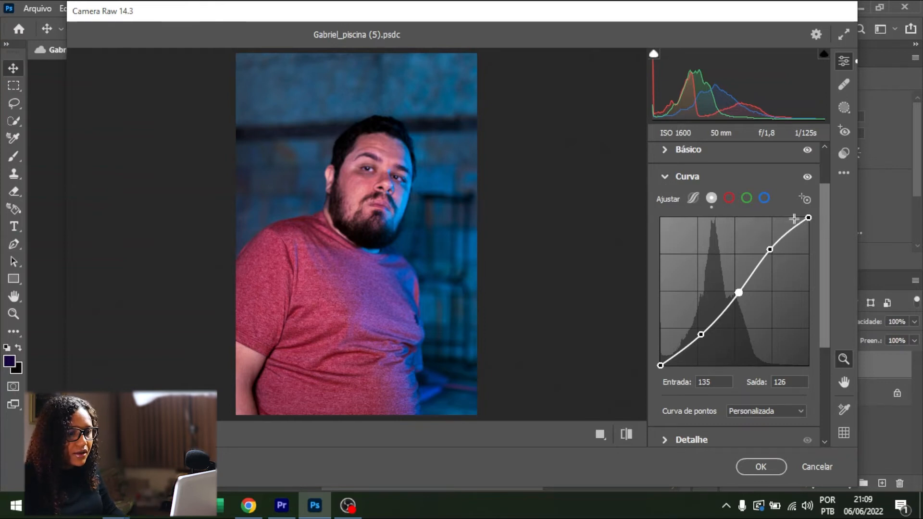
click(665, 177)
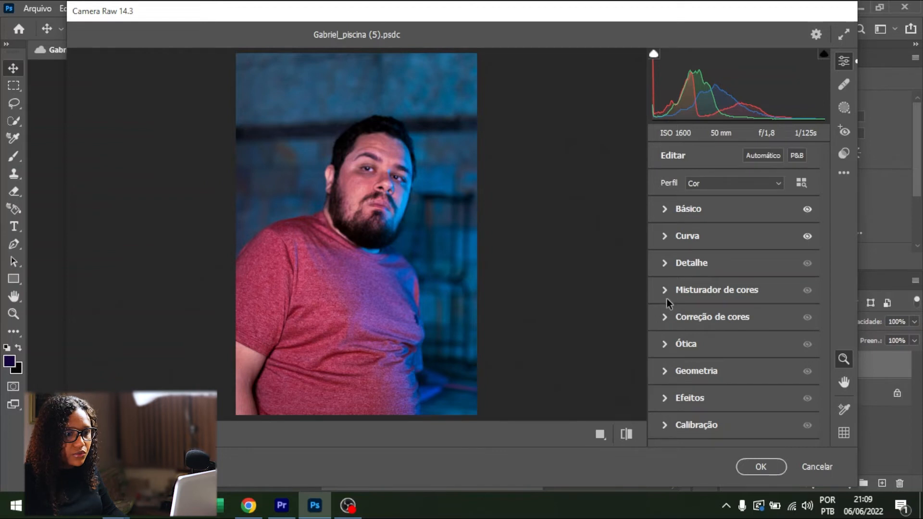
In the Detalhe settings, set Nitidez to 15, Redução de Ruído to 10 and Redução de Ruído de Cores to 5.
click(663, 269)
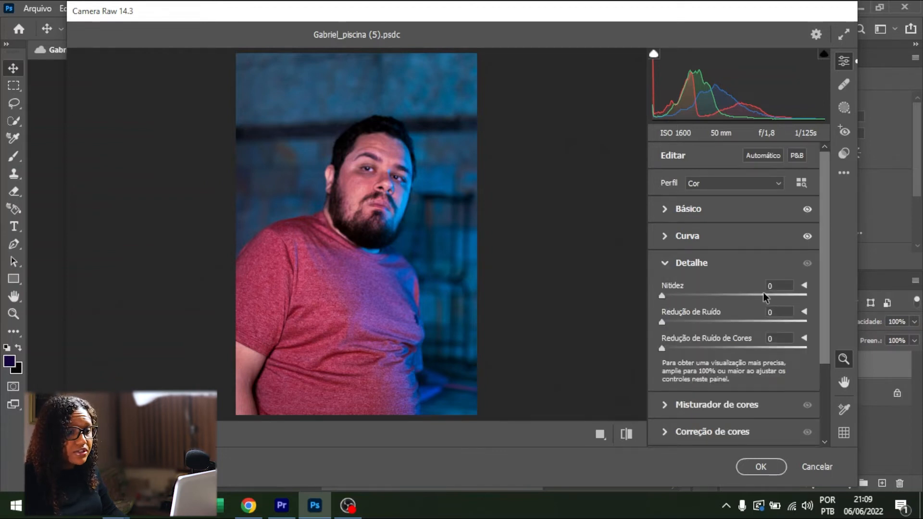
click(776, 285)
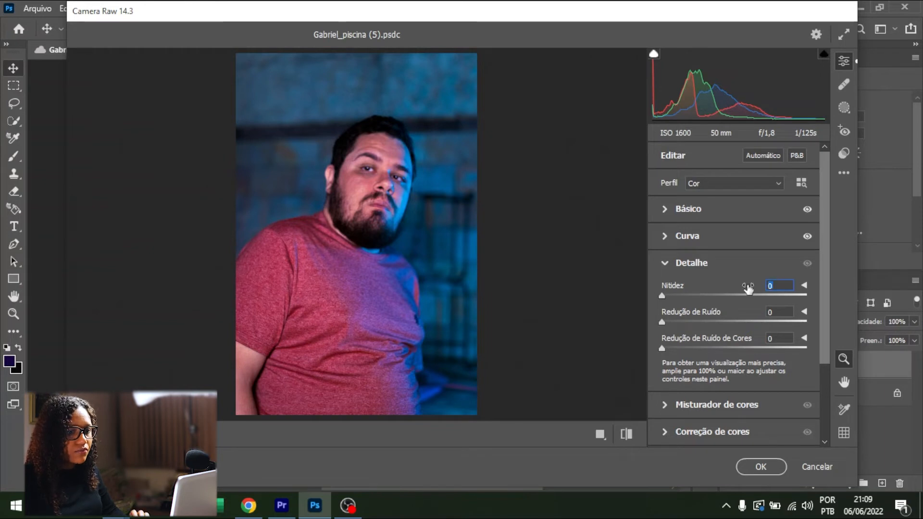
text(15)
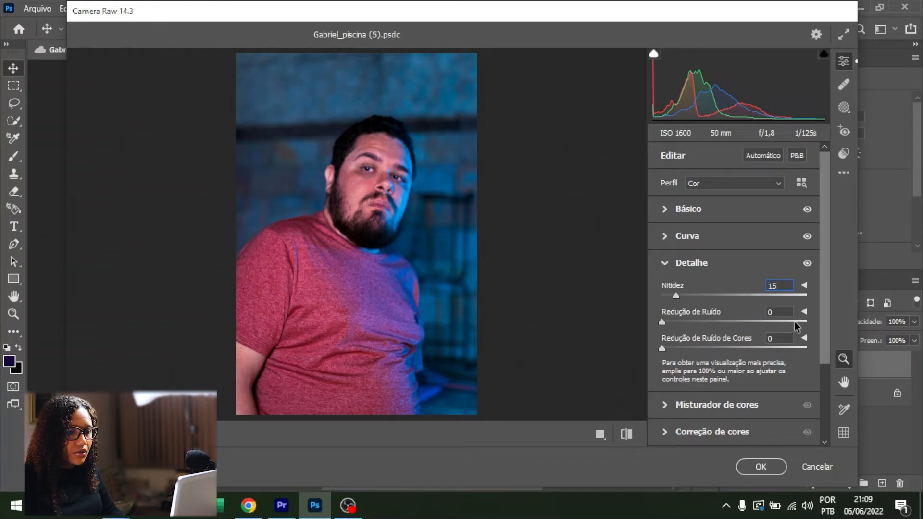
click(782, 308)
text(10)
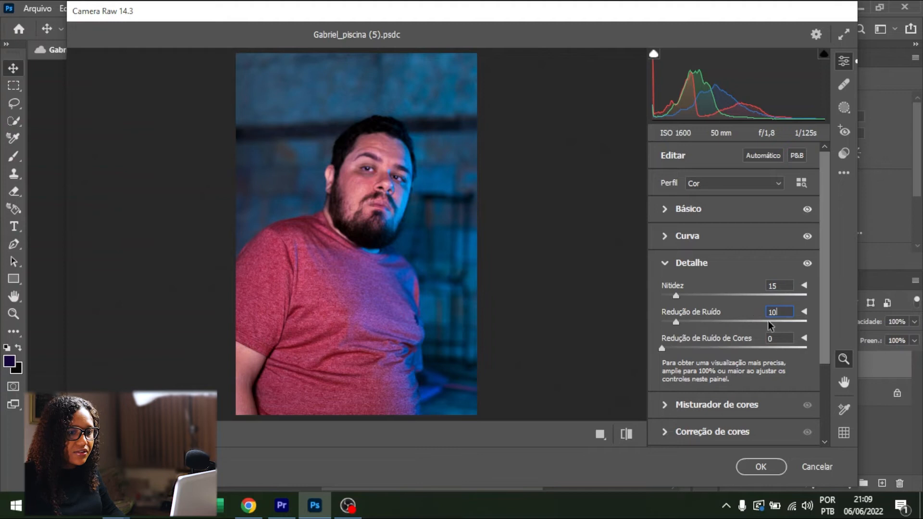
click(780, 336)
text(5)
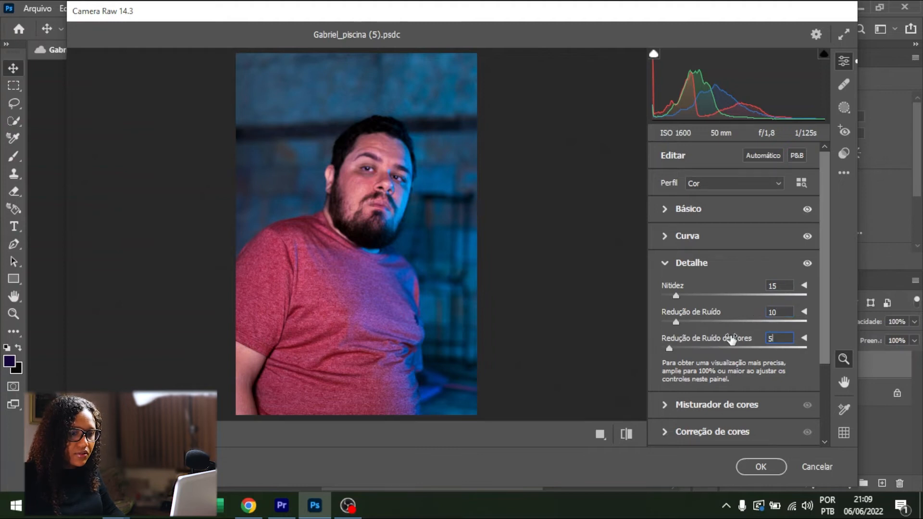
click(718, 263)
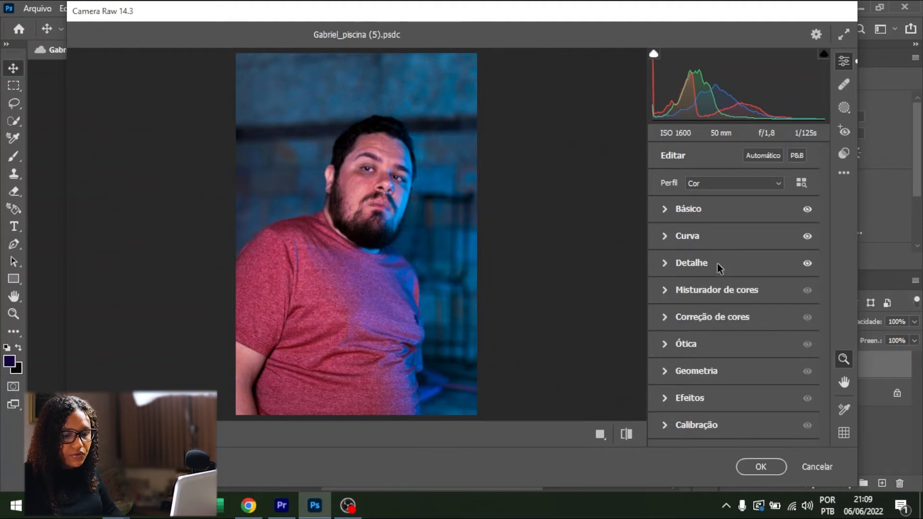
click(668, 266)
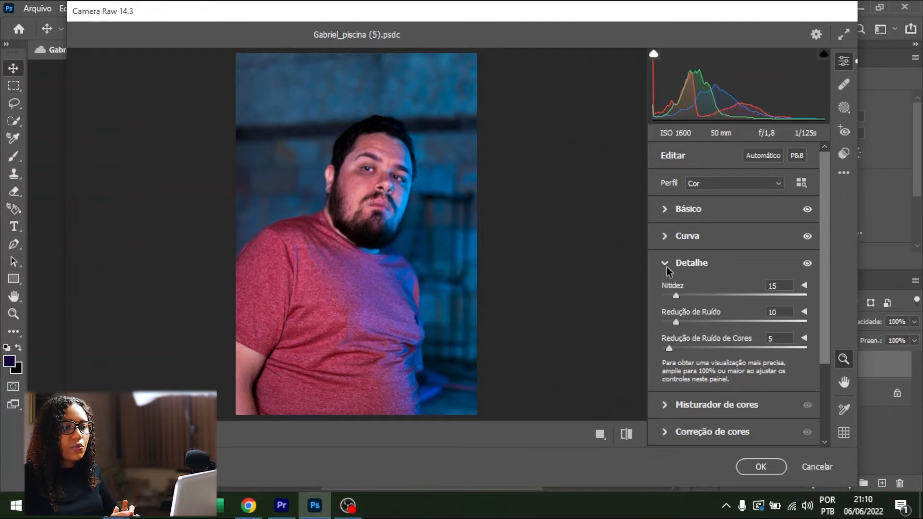
click(667, 265)
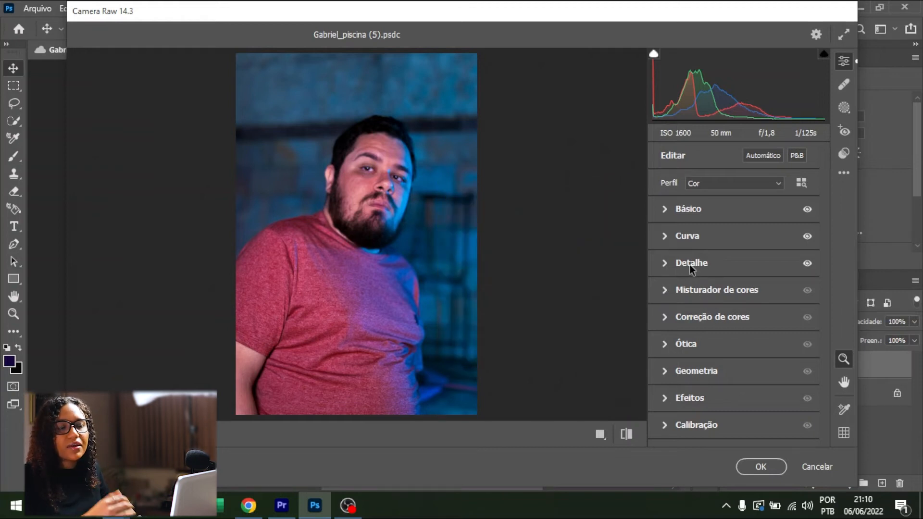
In the Misturador de cores, set the Matiz of Vermelhos to -25.
click(664, 290)
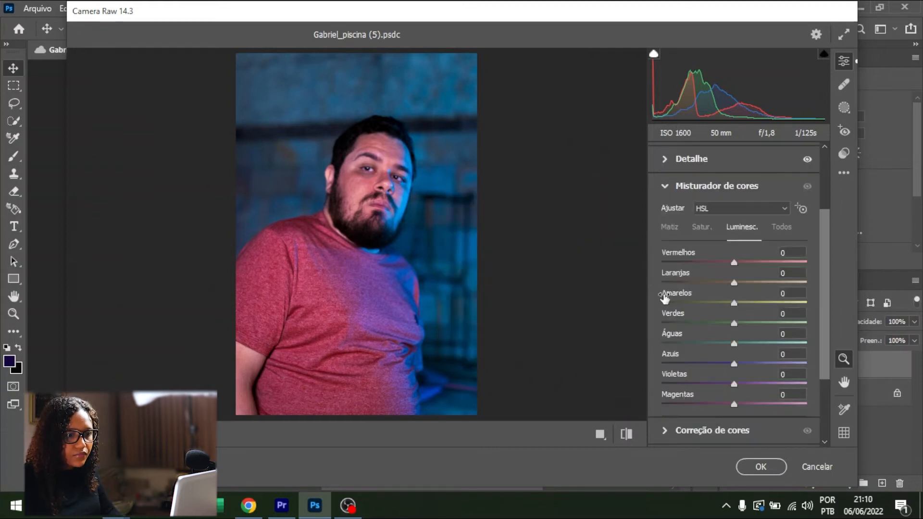
click(675, 228)
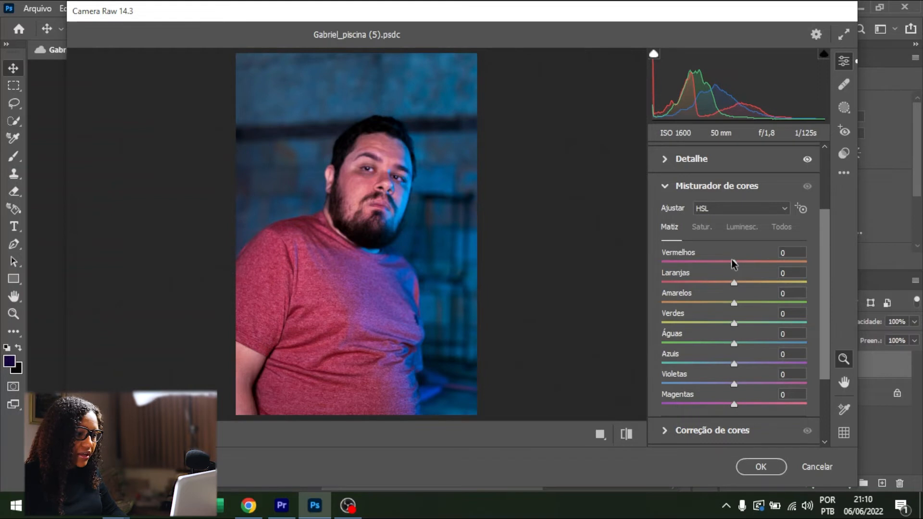
mouse_move(733, 262)
mouse_down()
mouse_move(649, 258)
mouse_move(803, 261)
mouse_move(734, 262)
mouse_up()
click(791, 253)
text(0)
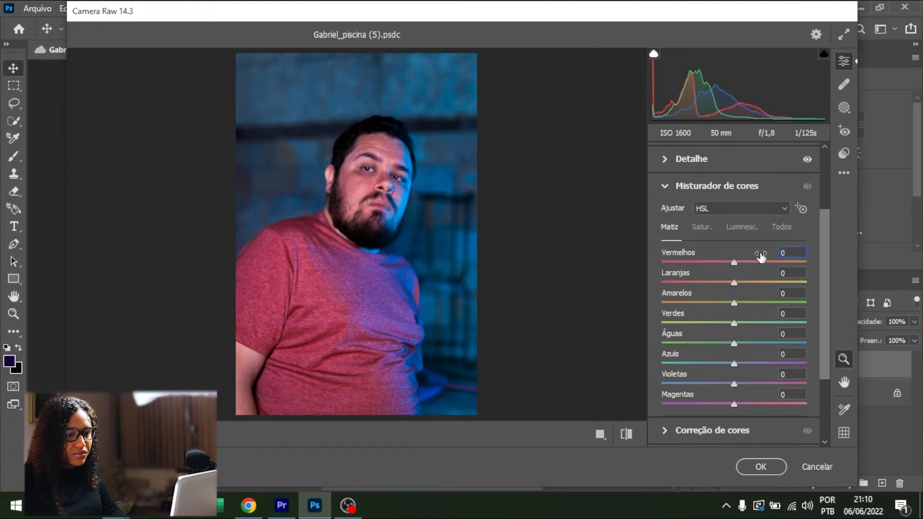
drag(734, 264, 723, 263)
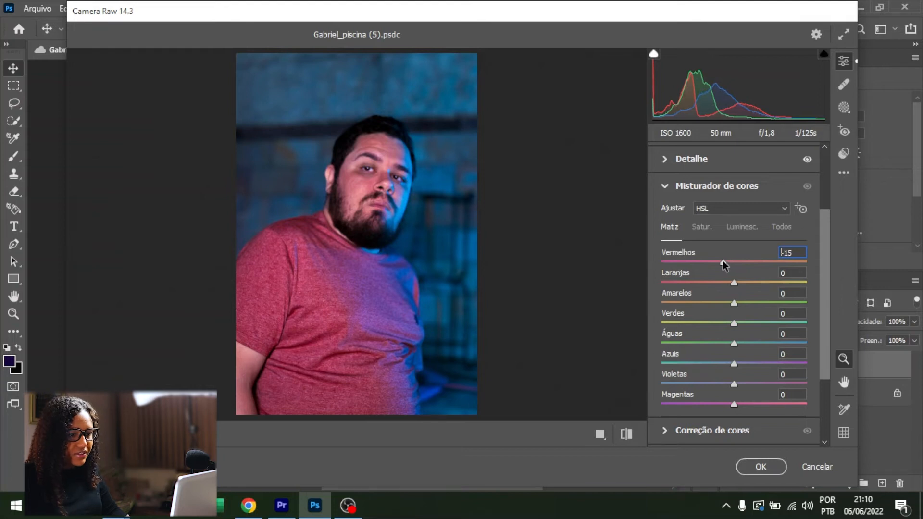
drag(723, 264, 726, 264)
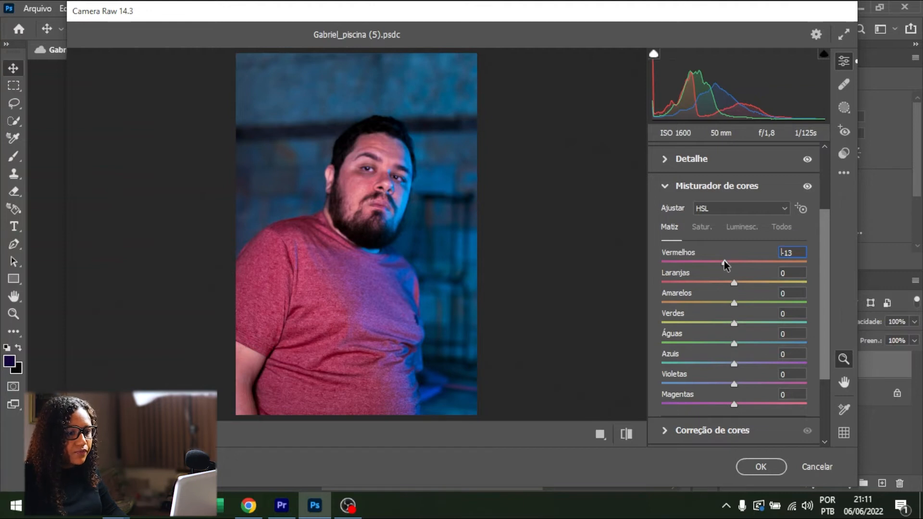
drag(724, 261, 718, 263)
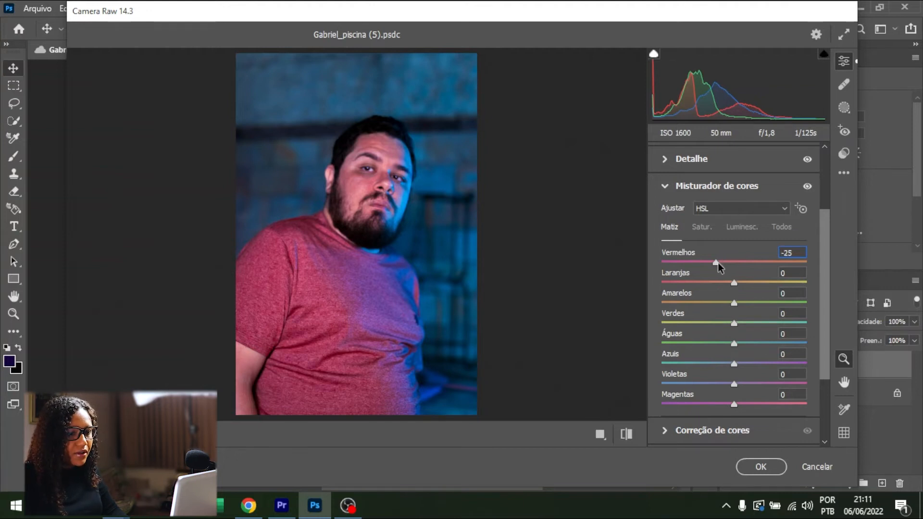
Shift the Matiz of Laranjas to -12, Amarelos to -6 and Azuis to +15.
drag(734, 283, 723, 284)
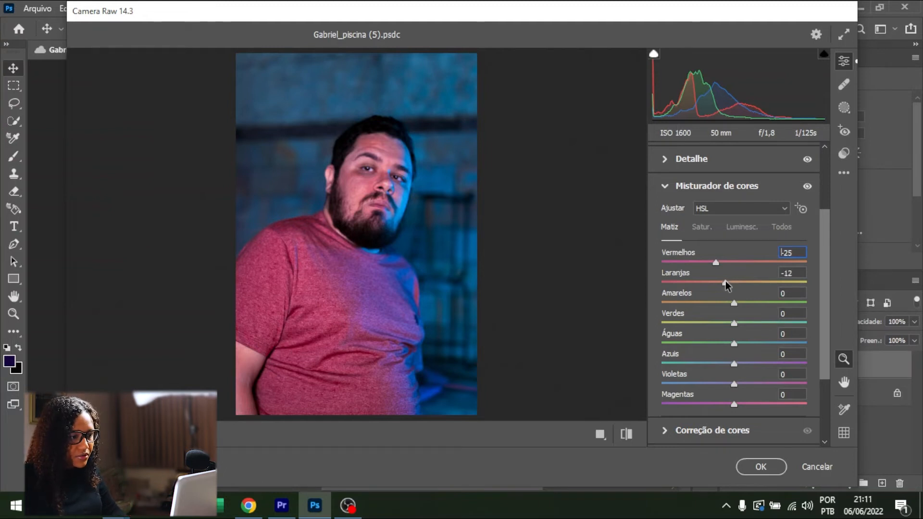
drag(733, 302, 730, 305)
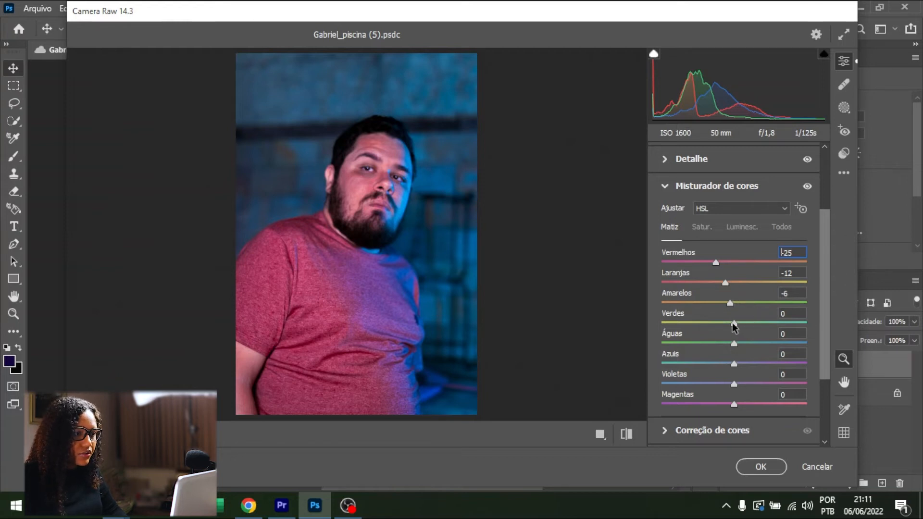
mouse_move(733, 323)
mouse_down()
mouse_move(745, 320)
mouse_move(732, 324)
mouse_up()
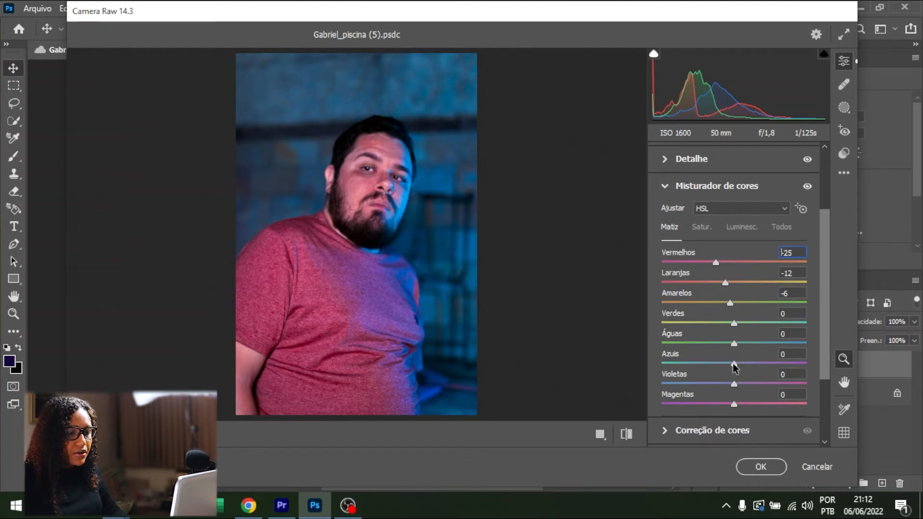
mouse_move(734, 366)
mouse_down()
mouse_move(720, 366)
mouse_move(744, 367)
mouse_up()
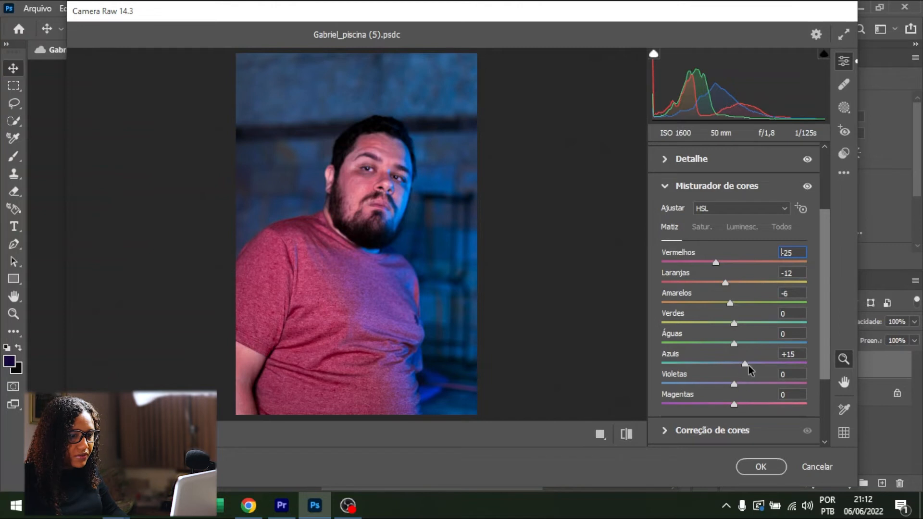
In the Misturador de cores, fine-tune the Matiz of Azuis to +7 and Amarelos to -7.
drag(745, 365, 734, 344)
mouse_move(734, 384)
mouse_down()
mouse_move(751, 384)
mouse_move(735, 384)
mouse_up()
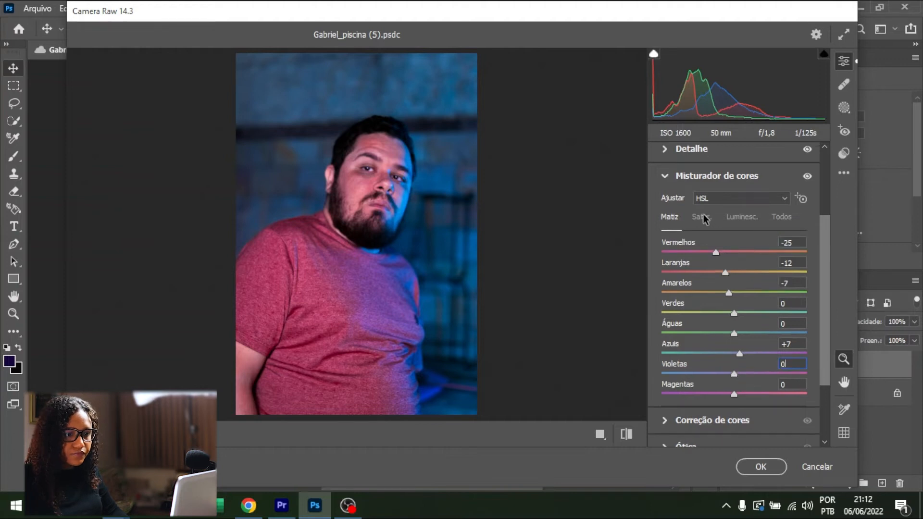
In the color mixer's saturation settings, set Vermelhos to +6, Laranjas to +4, Amarelos to +4 and Azuis to -14.
click(703, 218)
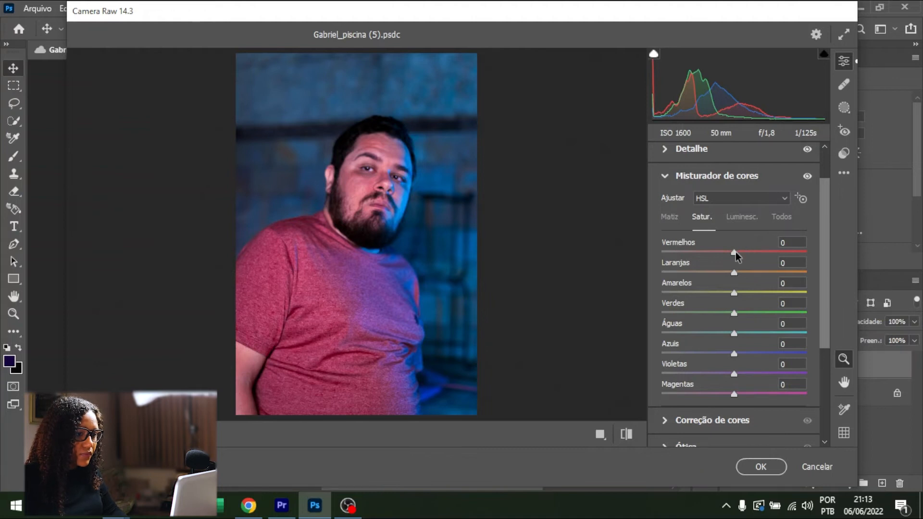
mouse_move(733, 252)
mouse_down()
mouse_move(715, 252)
mouse_move(737, 250)
mouse_up()
click(734, 276)
mouse_move(734, 273)
mouse_down()
mouse_move(740, 296)
mouse_move(738, 275)
mouse_up()
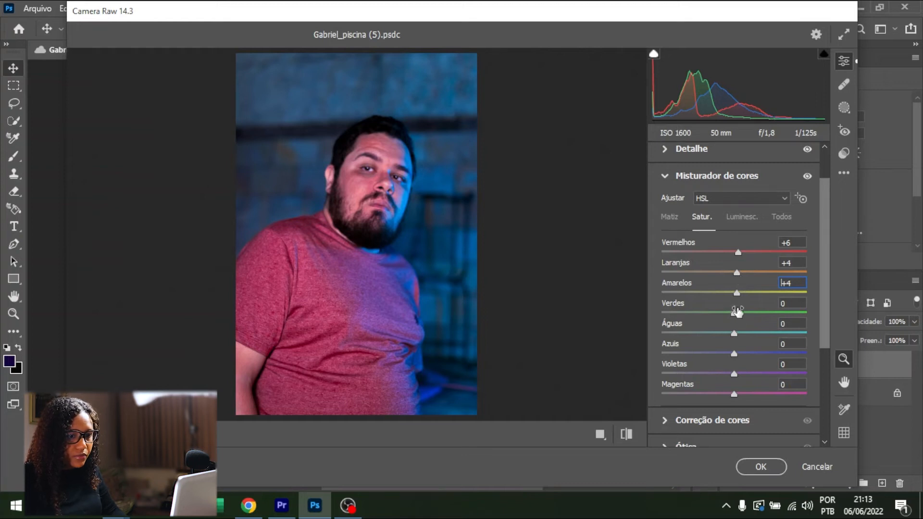
drag(734, 354, 742, 354)
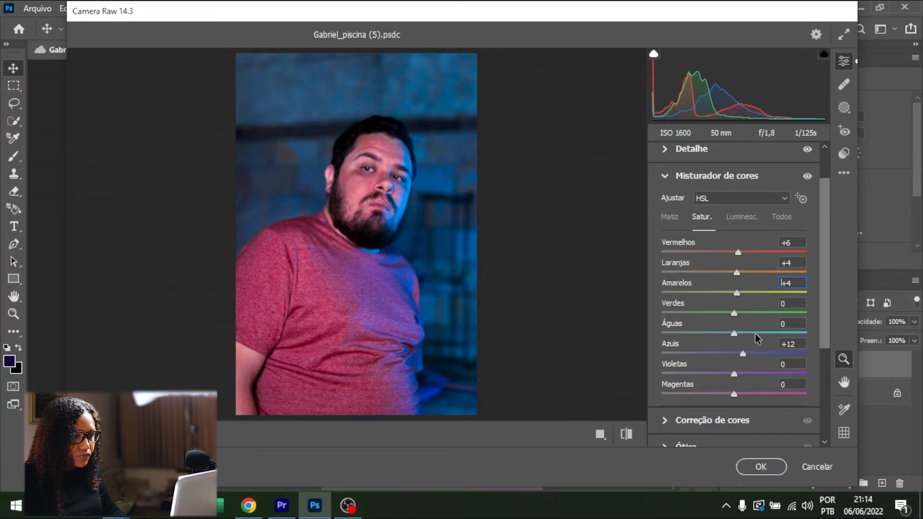
drag(743, 354, 727, 355)
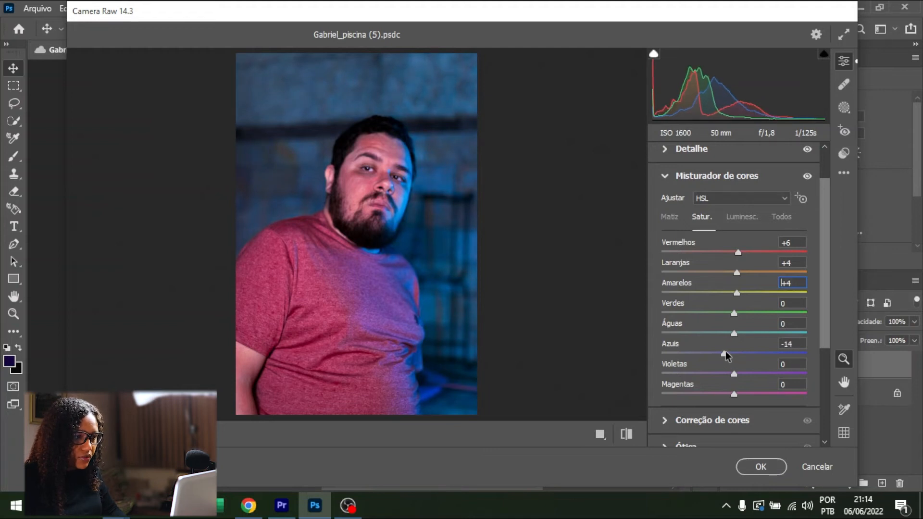
In the mixer's luminance settings, set Vermelhos to -8 and Laranjas to -4, and lower Amarelos slightly.
click(755, 220)
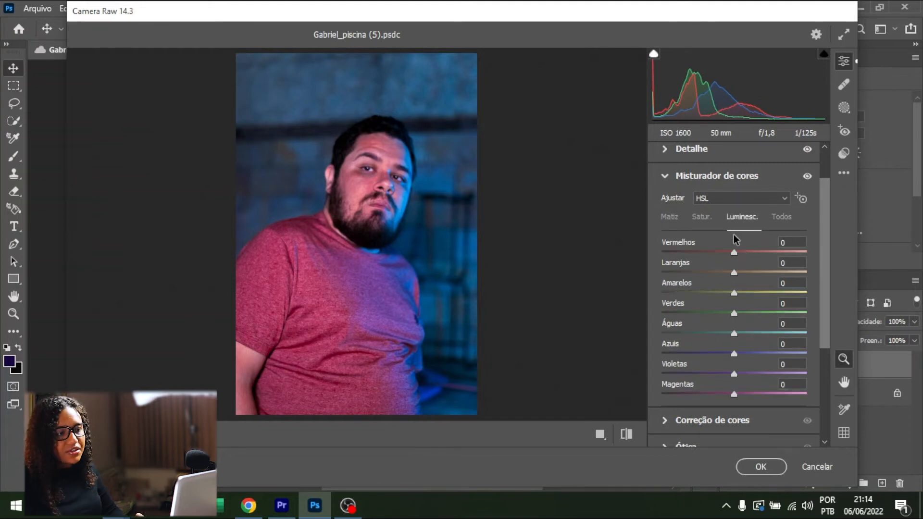
mouse_move(733, 252)
mouse_down()
mouse_move(683, 255)
mouse_move(785, 262)
mouse_move(810, 274)
mouse_move(725, 252)
mouse_up()
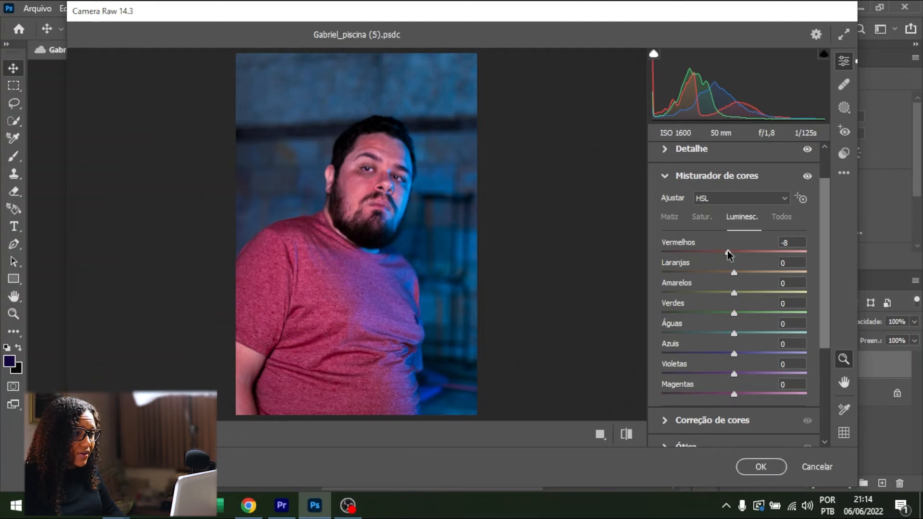
drag(734, 273, 729, 272)
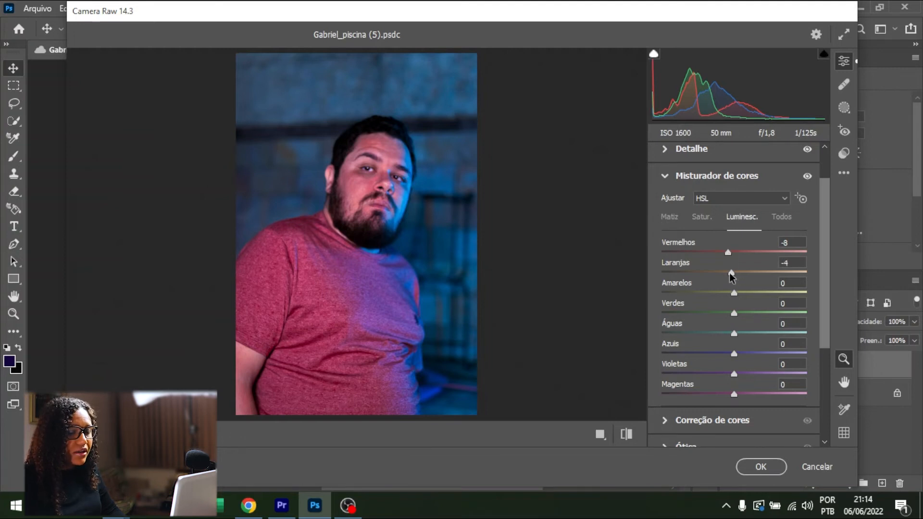
mouse_move(734, 292)
mouse_down()
mouse_move(713, 293)
mouse_move(754, 293)
mouse_move(730, 292)
mouse_up()
click(667, 183)
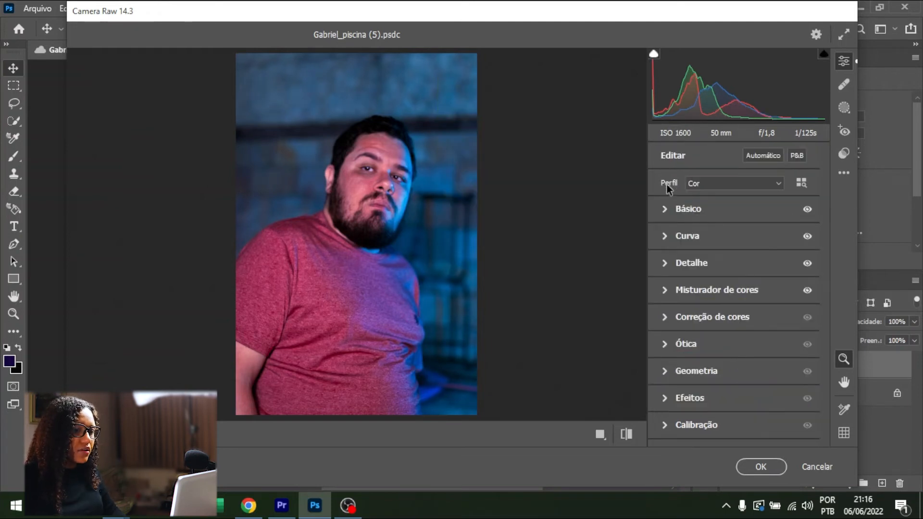
In Correção de cores, tint the Tons médios orange-yellow with hue 44 and saturation 23.
click(665, 318)
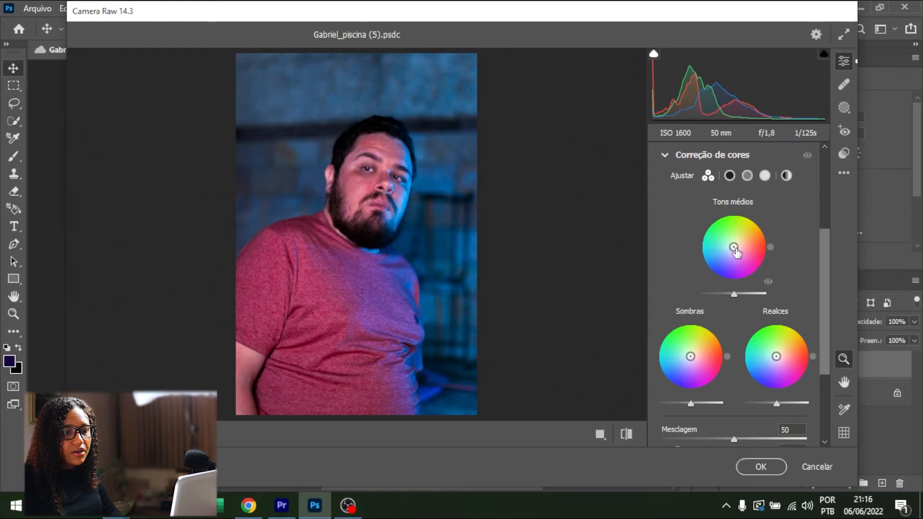
mouse_move(736, 251)
mouse_down()
mouse_move(760, 223)
mouse_move(769, 230)
mouse_move(719, 321)
mouse_move(698, 251)
mouse_move(707, 230)
mouse_move(756, 233)
mouse_move(750, 284)
mouse_move(707, 294)
mouse_move(690, 241)
mouse_move(723, 226)
mouse_move(752, 229)
mouse_move(740, 249)
mouse_up()
click(761, 221)
drag(762, 223, 739, 243)
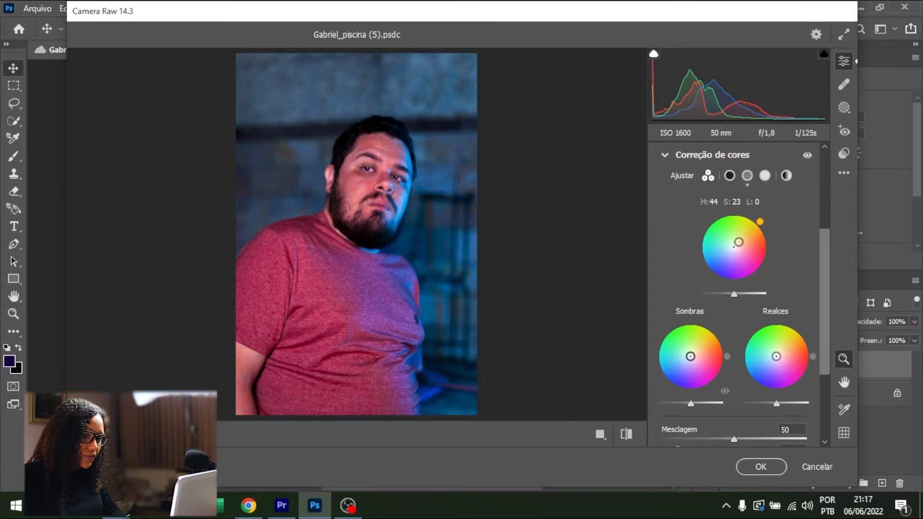
Tint the Sombras toward blue and the Realces purple with hue 276 and saturation 36.
drag(691, 356, 692, 362)
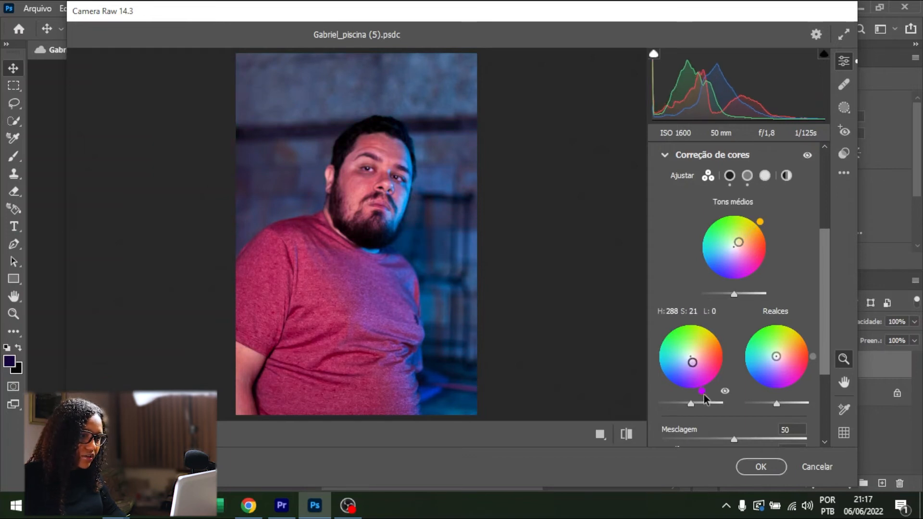
drag(702, 392, 657, 391)
drag(776, 356, 778, 363)
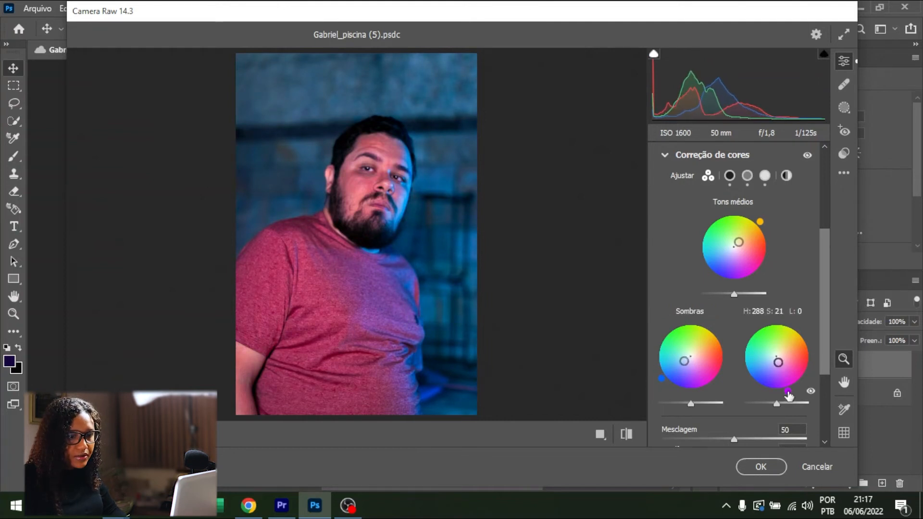
drag(789, 395, 776, 363)
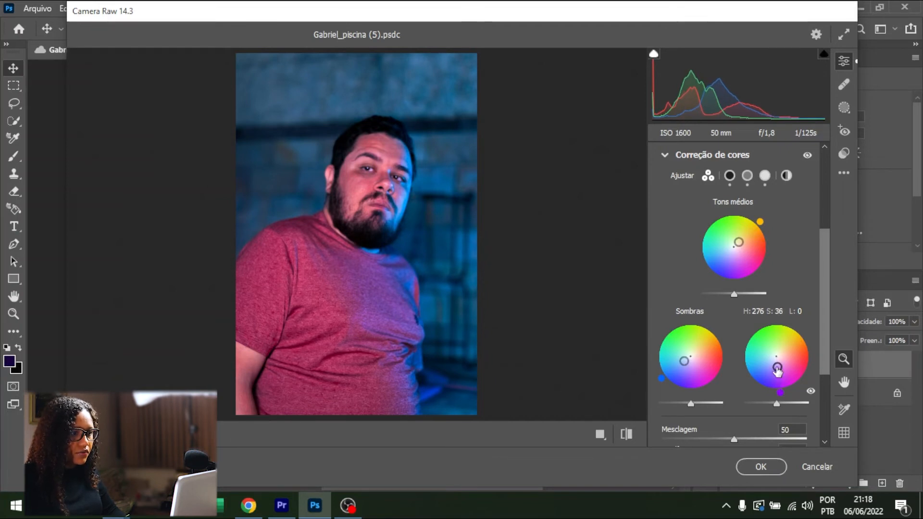
scroll(753, 254, up, 1)
click(663, 160)
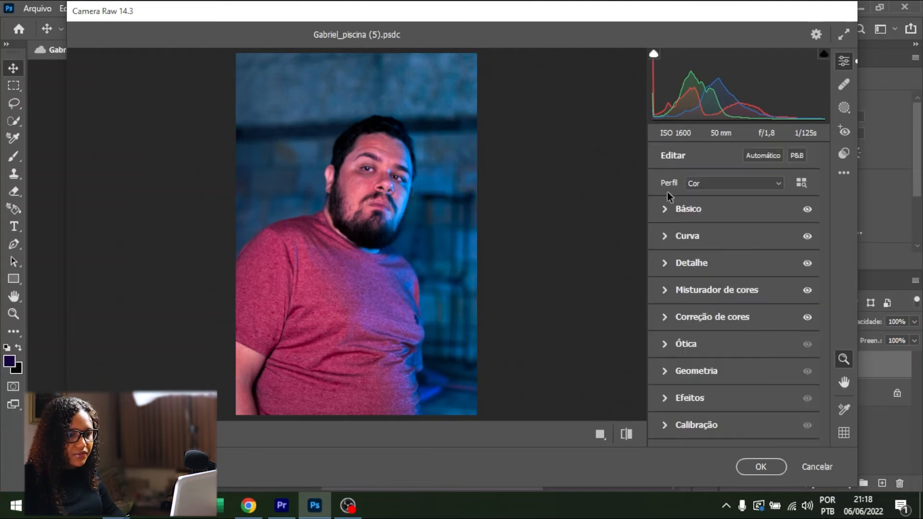
Lower the Ótica Vinheta slightly and apply the automatic Upright correction in Geometria.
click(664, 345)
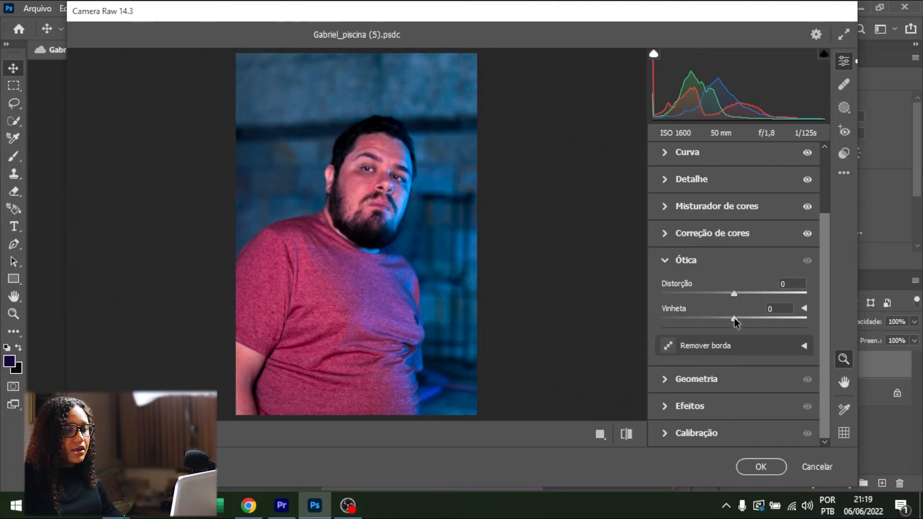
mouse_move(734, 318)
mouse_down()
mouse_move(791, 325)
mouse_move(696, 319)
mouse_move(765, 318)
mouse_move(713, 319)
mouse_move(725, 319)
mouse_up()
click(665, 376)
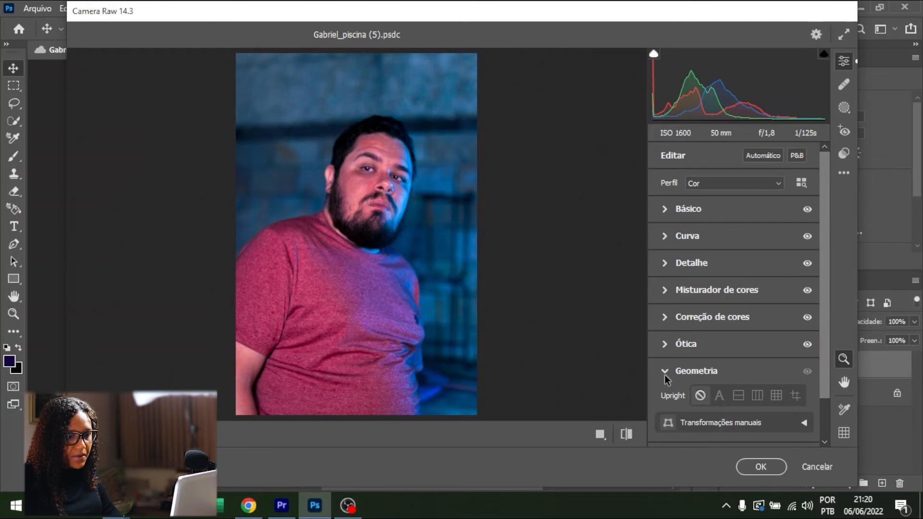
click(719, 395)
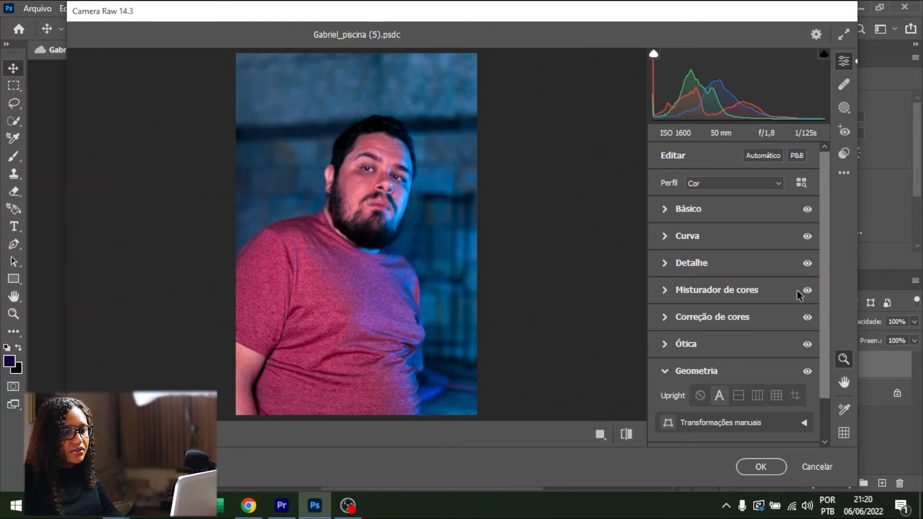
In Efeitos, try Granulado at 100, return it to 0, and set Vinheta to -11.
scroll(818, 255, down, 2)
click(682, 406)
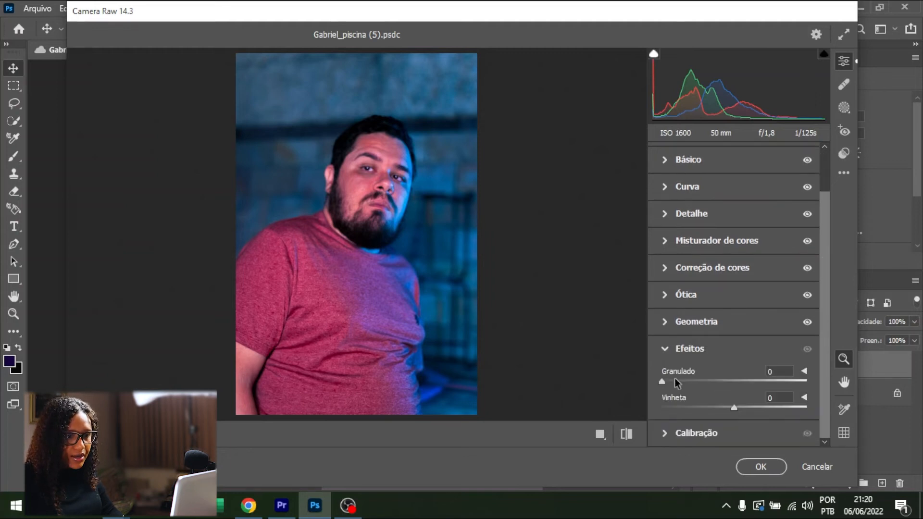
drag(663, 377, 835, 389)
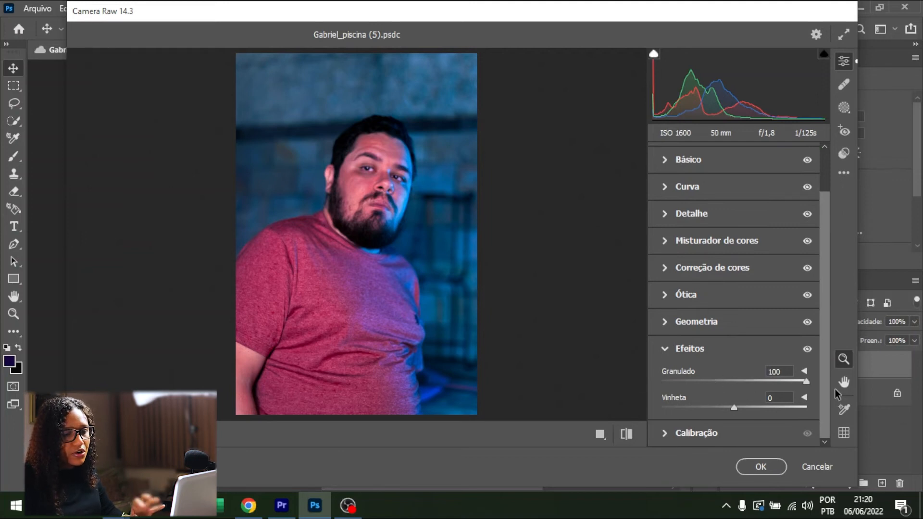
mouse_move(734, 409)
mouse_down()
mouse_move(760, 411)
mouse_move(722, 407)
mouse_move(766, 409)
mouse_move(717, 405)
mouse_move(734, 407)
mouse_move(725, 406)
mouse_up()
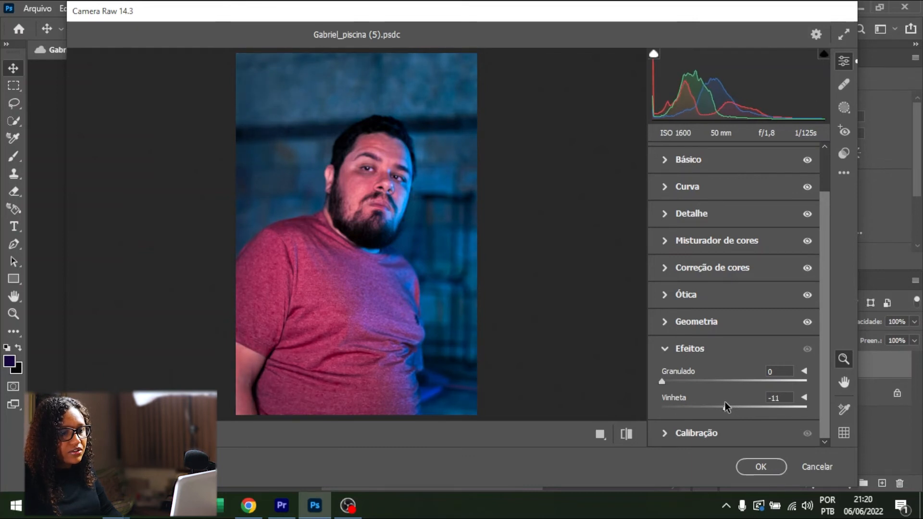
click(664, 350)
In Calibração, set the Sombras Colorir to +21 and Azul Primário to Matiz +16 and Saturação -12.
click(668, 425)
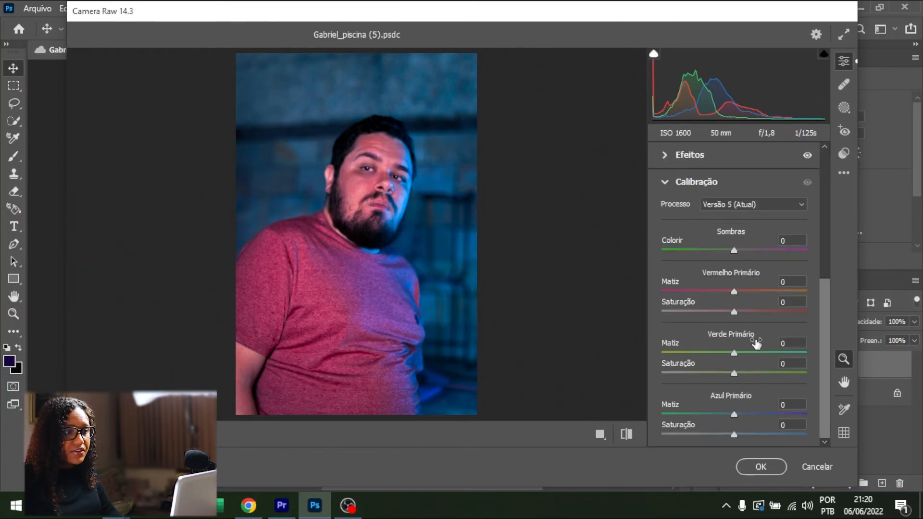
drag(734, 250, 752, 255)
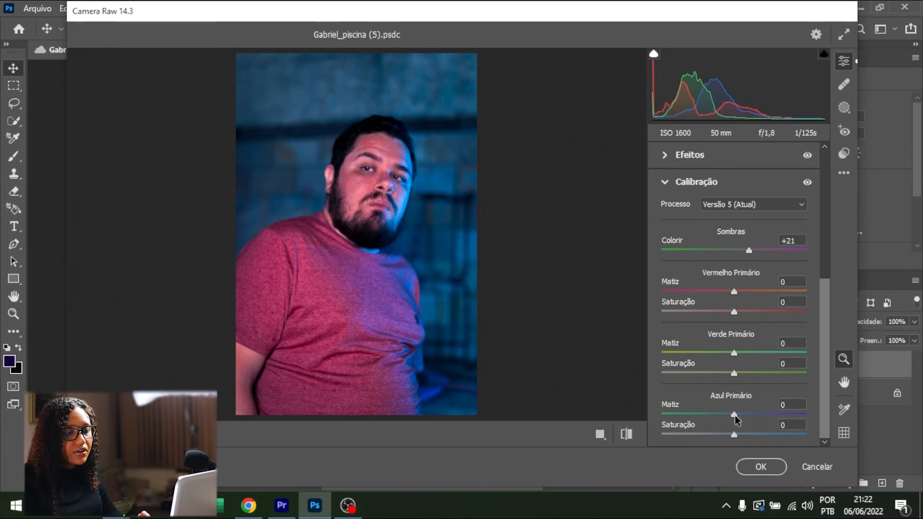
drag(734, 415, 729, 434)
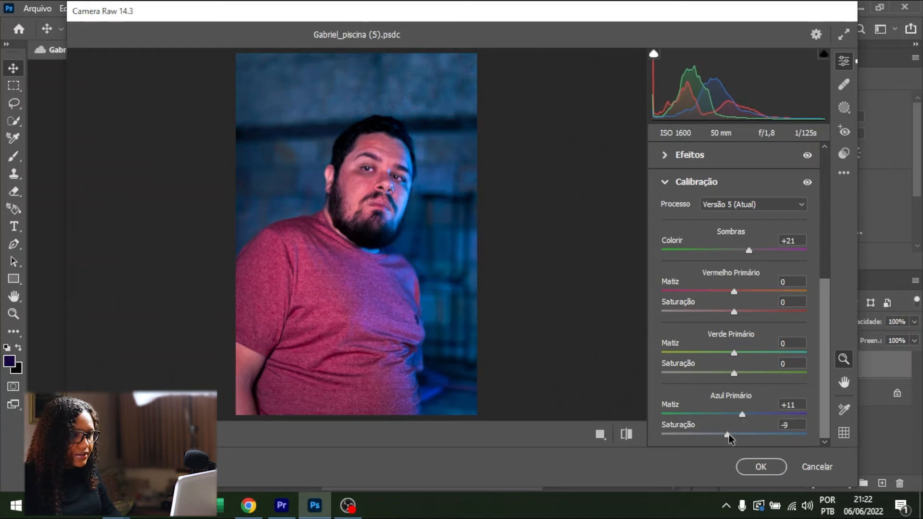
drag(743, 414, 725, 435)
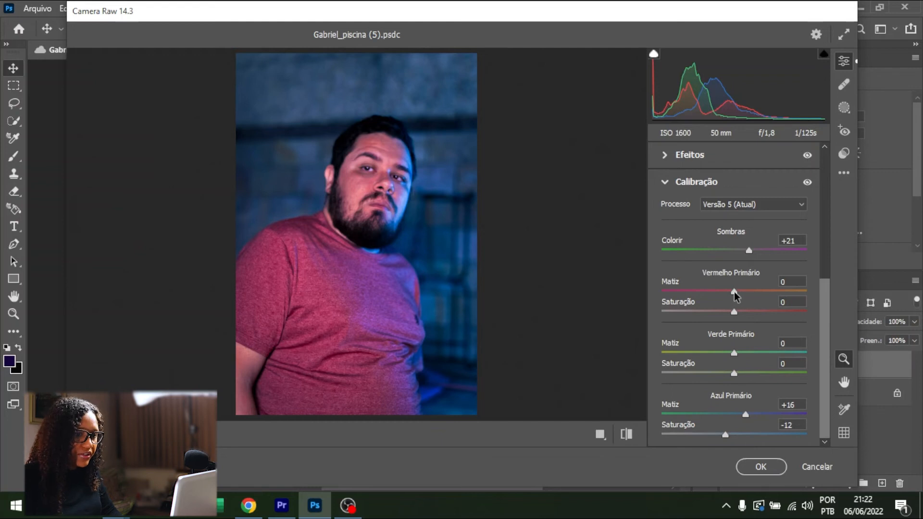
Set Vermelho Primário to Matiz +13 and Saturação +7, and Verde Primário to Matiz +14 and Saturação +9.
mouse_move(734, 293)
mouse_down()
mouse_move(721, 292)
mouse_move(744, 291)
mouse_up()
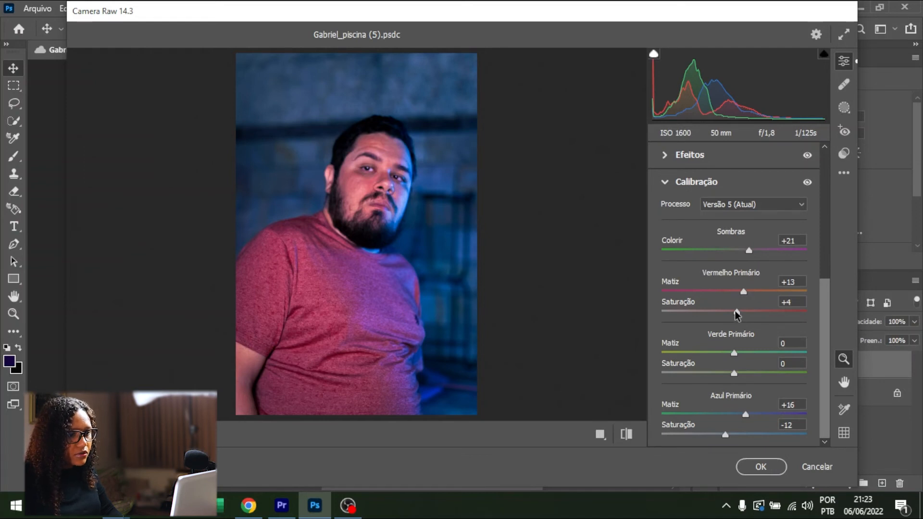
drag(738, 312, 739, 310)
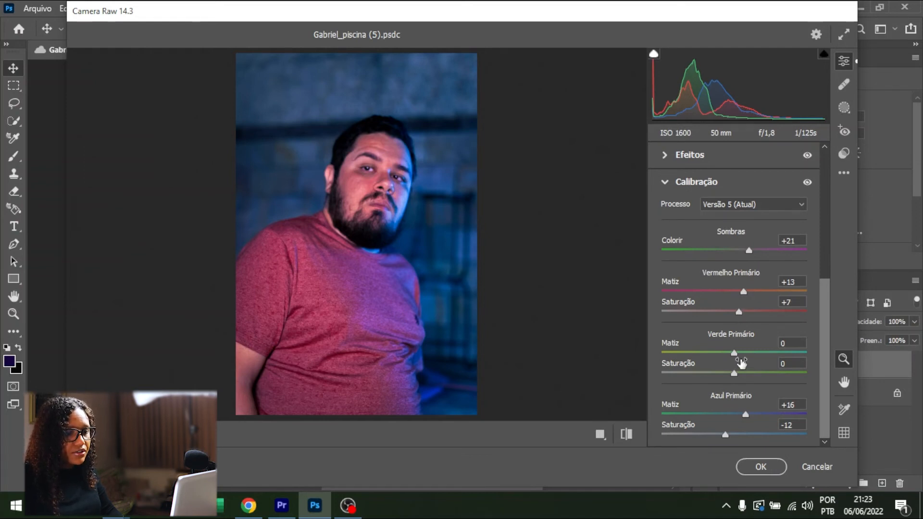
drag(735, 353, 740, 374)
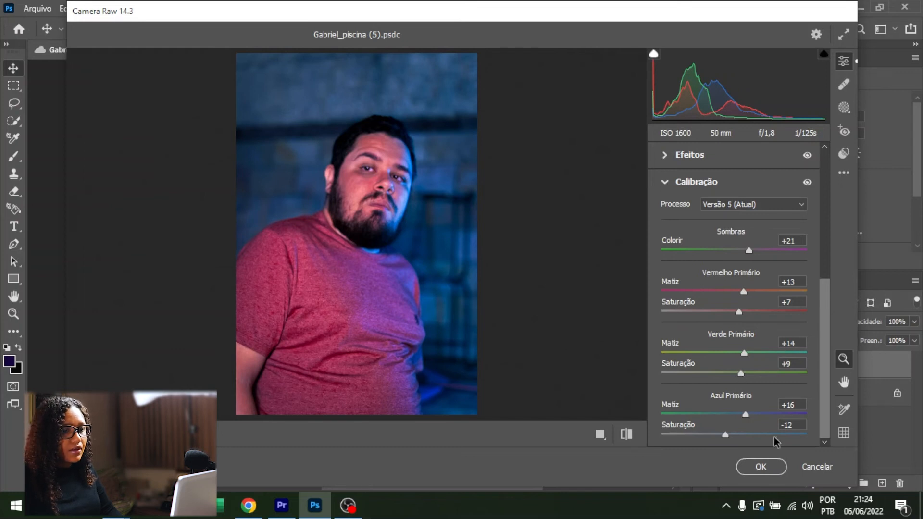
Apply the Camera Raw filter to the photo layer and save the document.
click(760, 467)
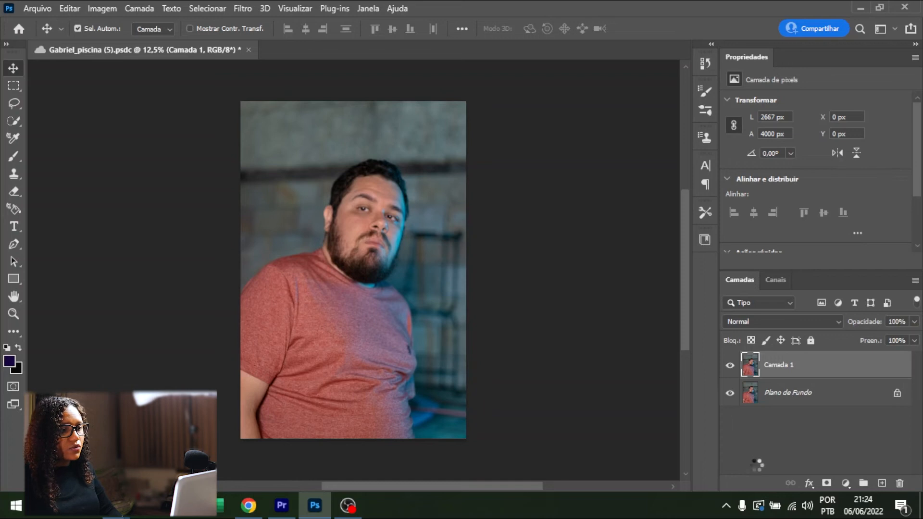
key(ctrl+s)
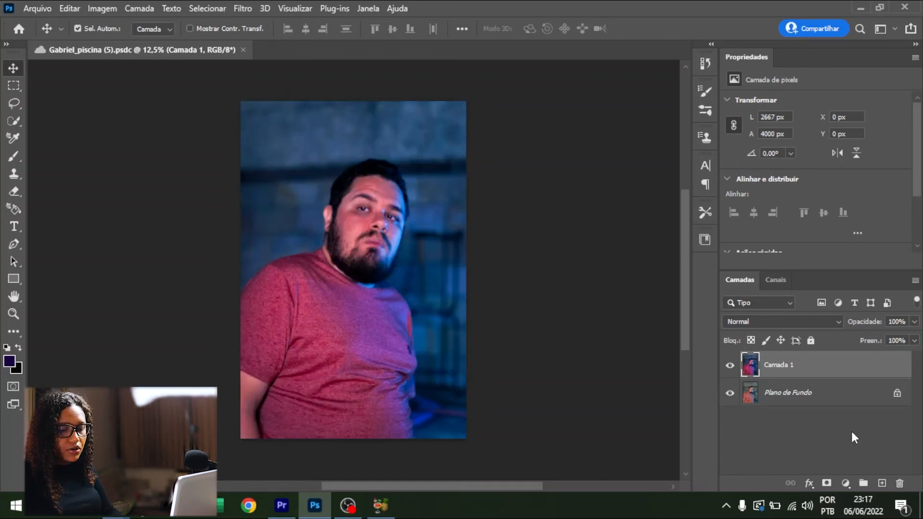
Add an empty layer and a Cor seletiva adjustment layer above the graded photo layer.
click(882, 483)
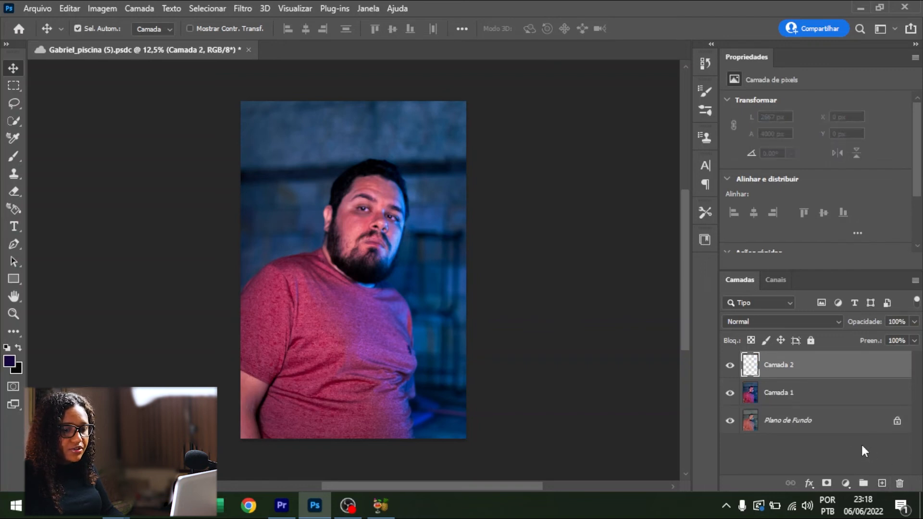
click(845, 483)
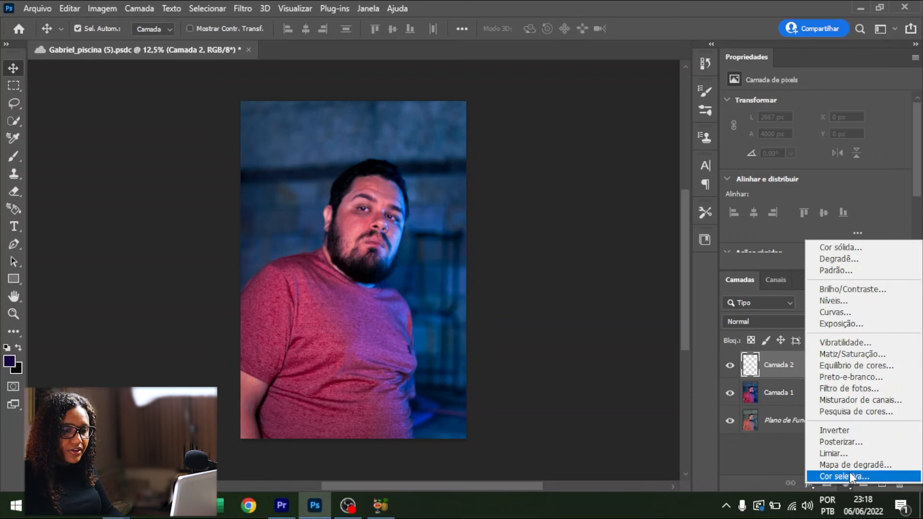
click(852, 474)
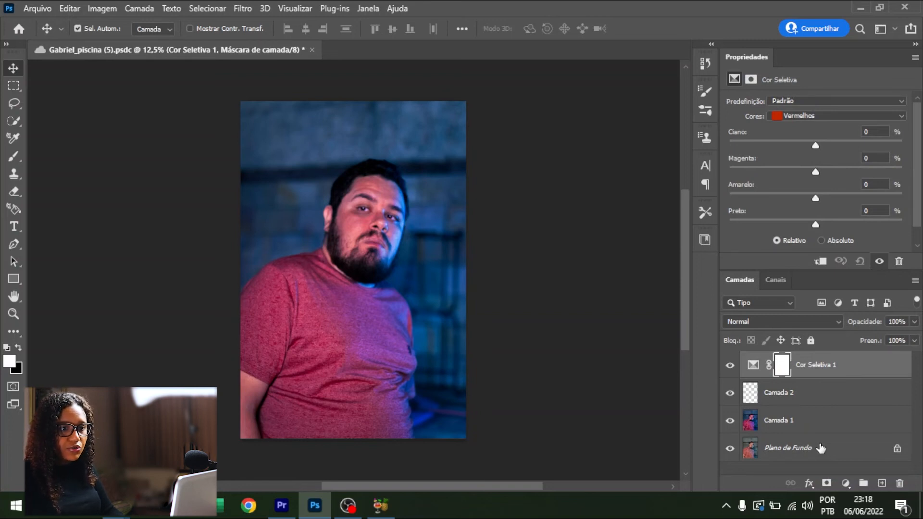
In the Cor Seletiva adjustment, set Cianos to Ciano -16, Magenta -8, Amarelo +16 and Preto -26.
click(877, 115)
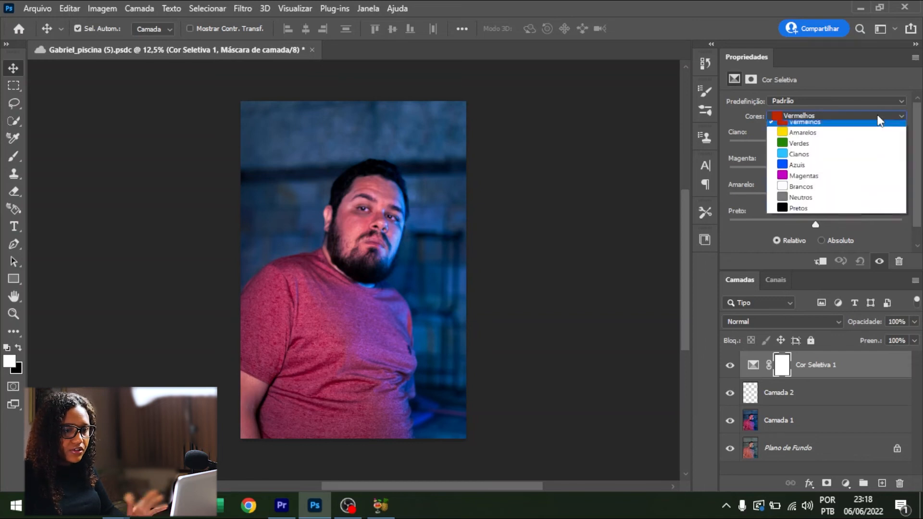
click(832, 159)
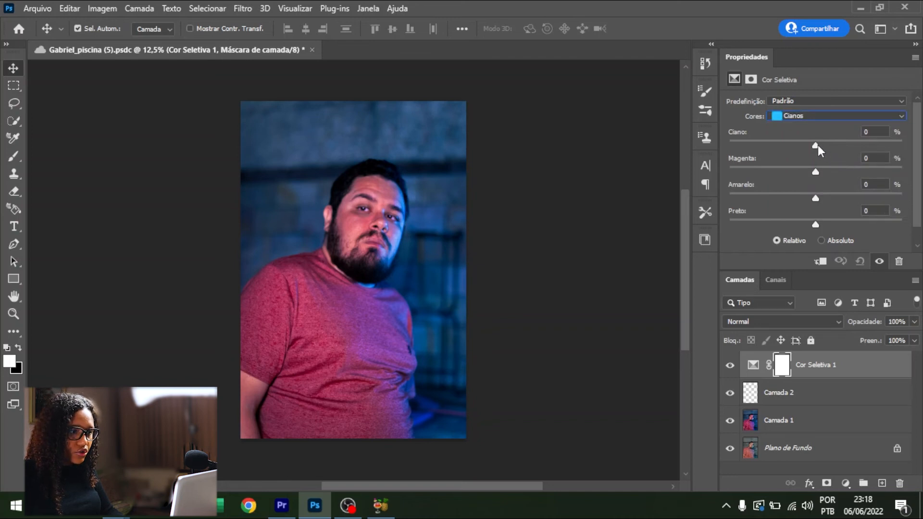
mouse_move(814, 143)
mouse_down()
mouse_move(795, 143)
mouse_move(833, 143)
mouse_up()
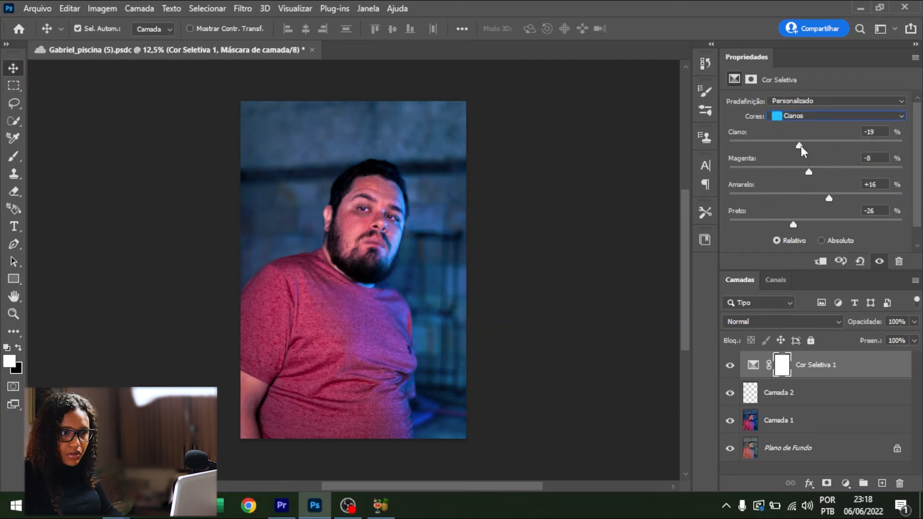
drag(801, 145, 803, 146)
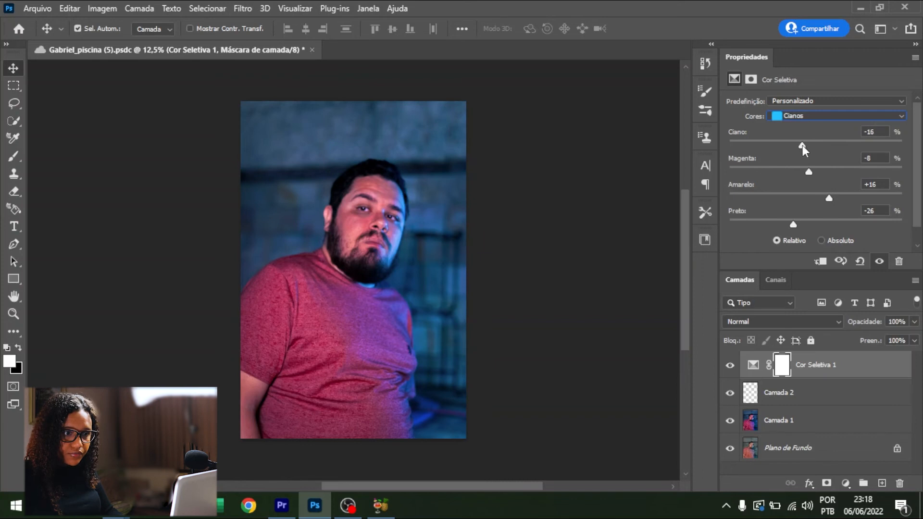
Set the Azuis of the Cor Seletiva adjustment to Ciano +3, Magenta +2, Amarelo -30 and Preto +5.
click(836, 116)
click(830, 169)
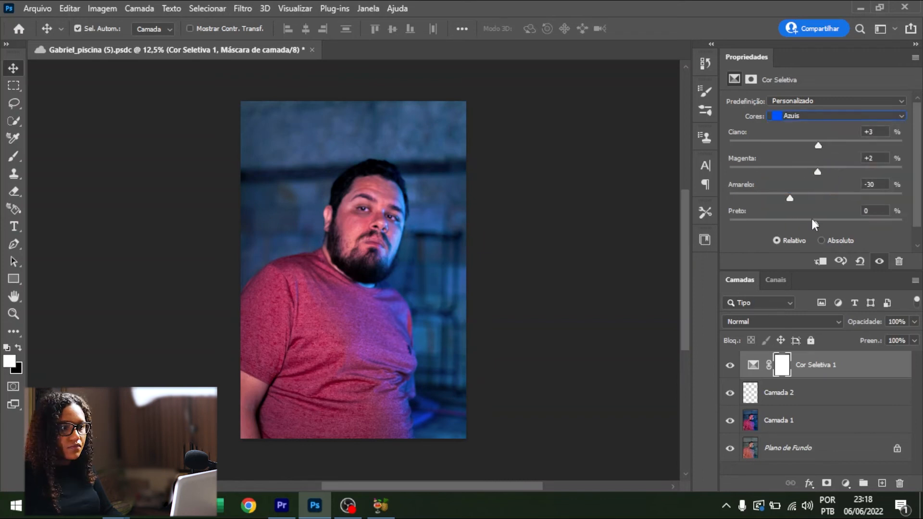
mouse_move(811, 218)
mouse_down()
mouse_move(820, 218)
mouse_move(803, 218)
mouse_move(820, 217)
mouse_up()
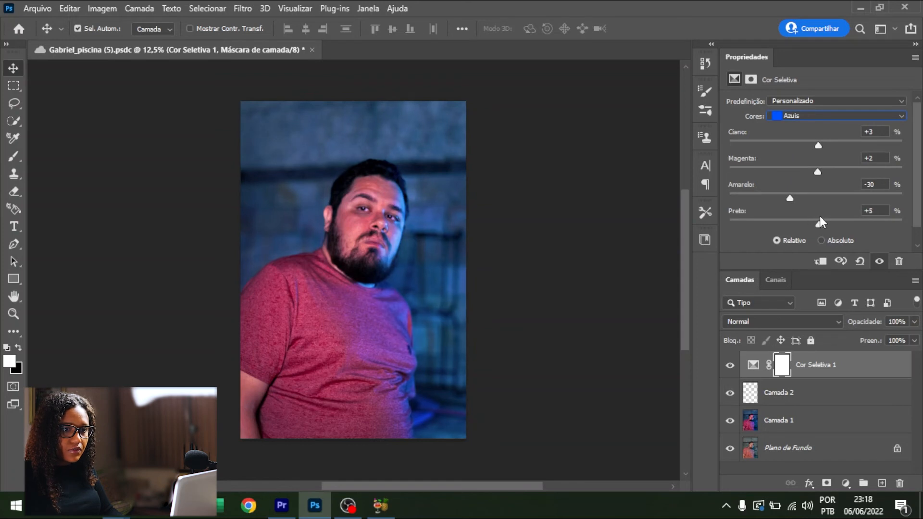
Set the Vermelhos of the Cor Seletiva adjustment to Ciano -14, Magenta -1, Amarelo +13 and Preto +2.
click(841, 116)
click(837, 127)
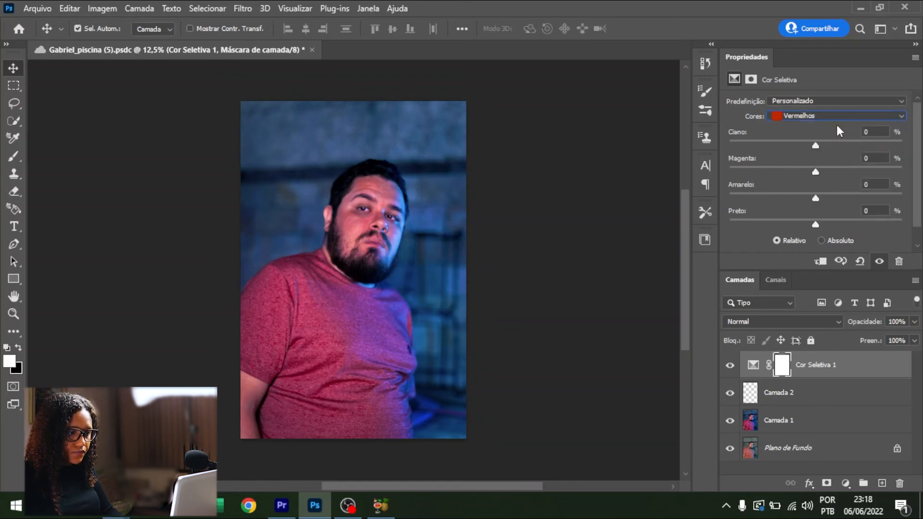
drag(812, 145, 835, 147)
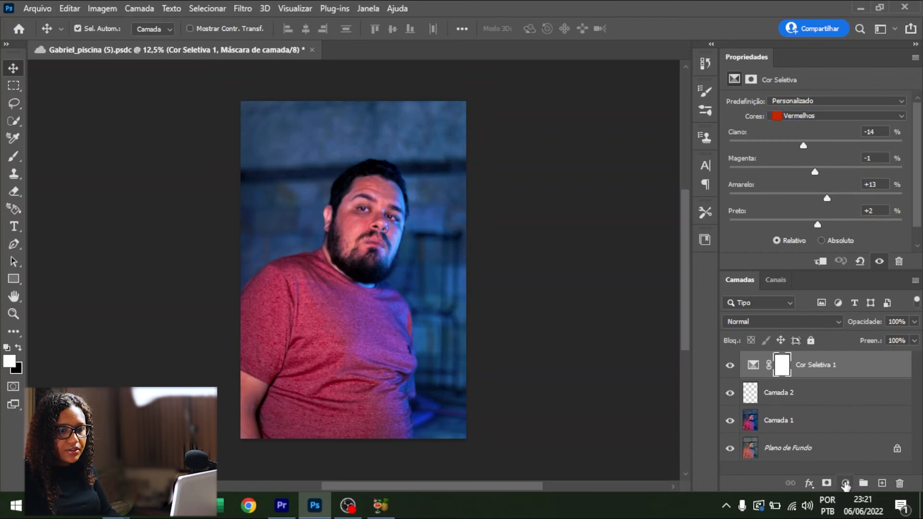
Add a Mapa de Degradê adjustment layer above Cor Seletiva 1 and set its blend mode to Sobrepor.
click(845, 483)
click(843, 463)
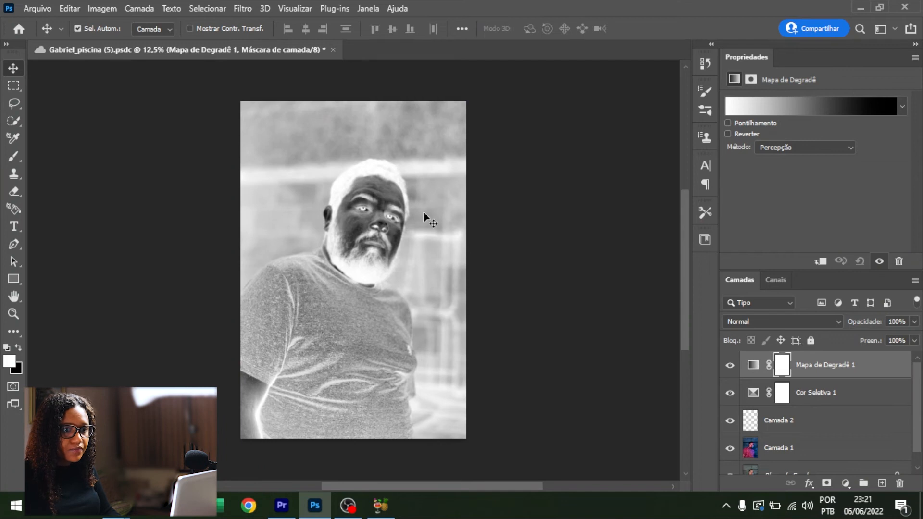
click(828, 321)
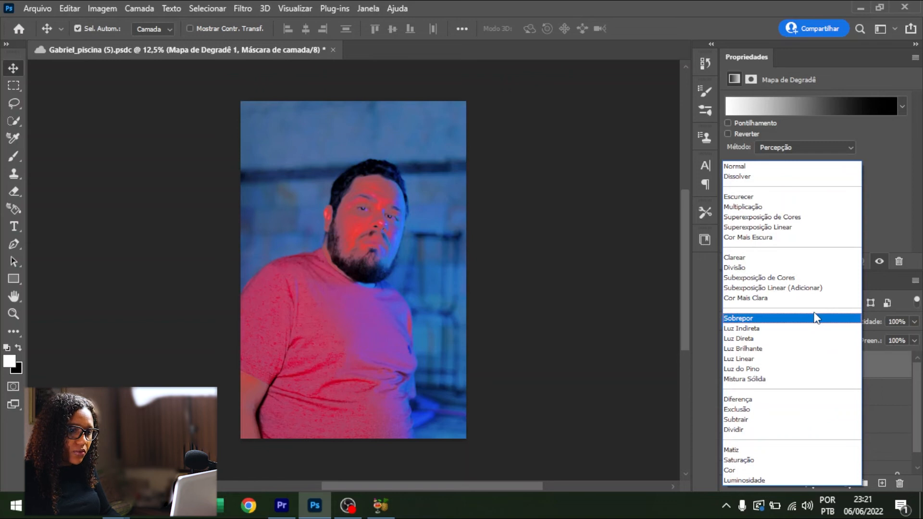
click(804, 318)
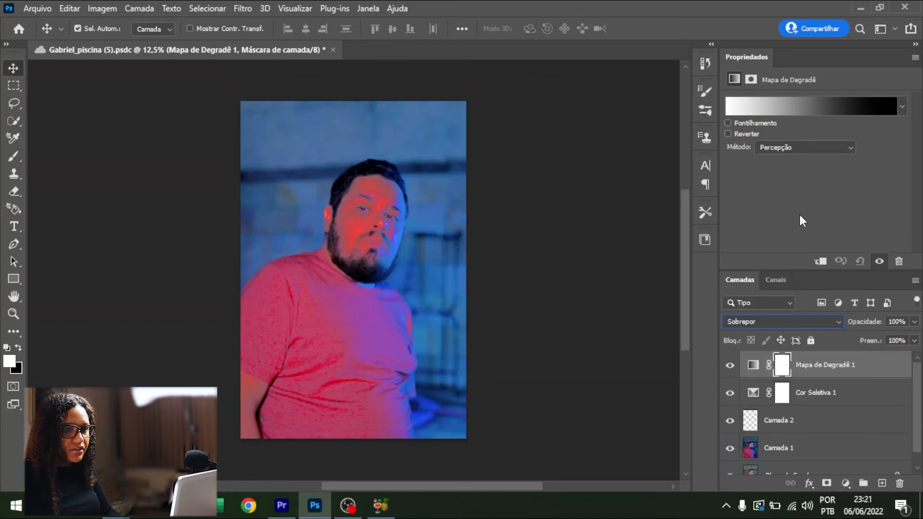
Give the gradient map the blue-to-gold preset from the Azuis gradient group.
click(835, 110)
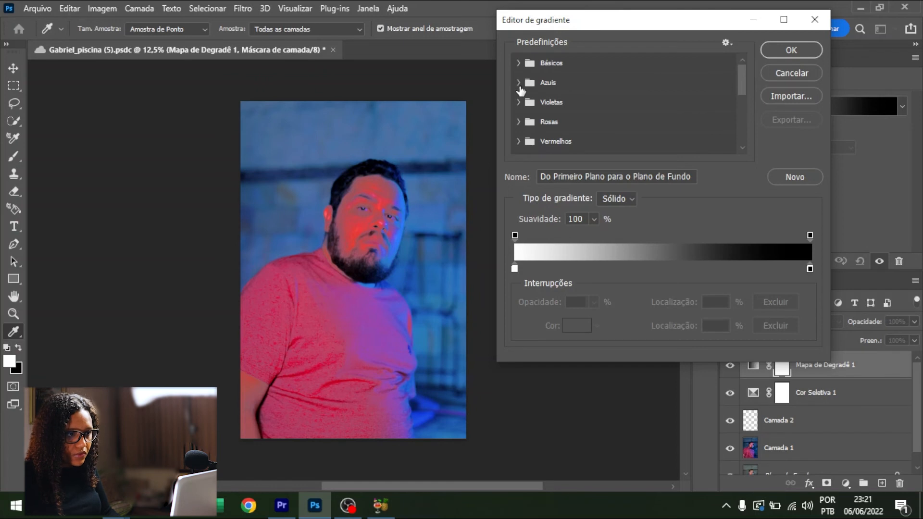
click(519, 85)
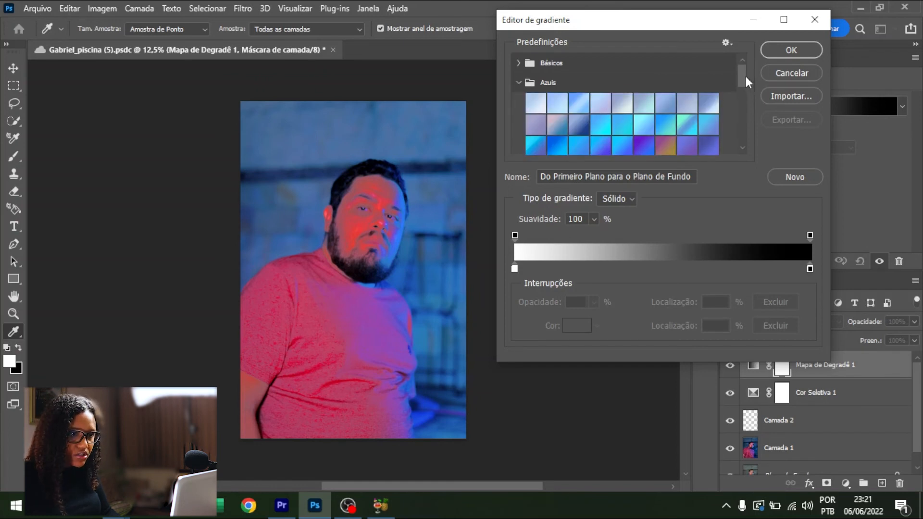
scroll(746, 87, down, 3)
scroll(721, 107, up, 2)
click(644, 140)
click(789, 52)
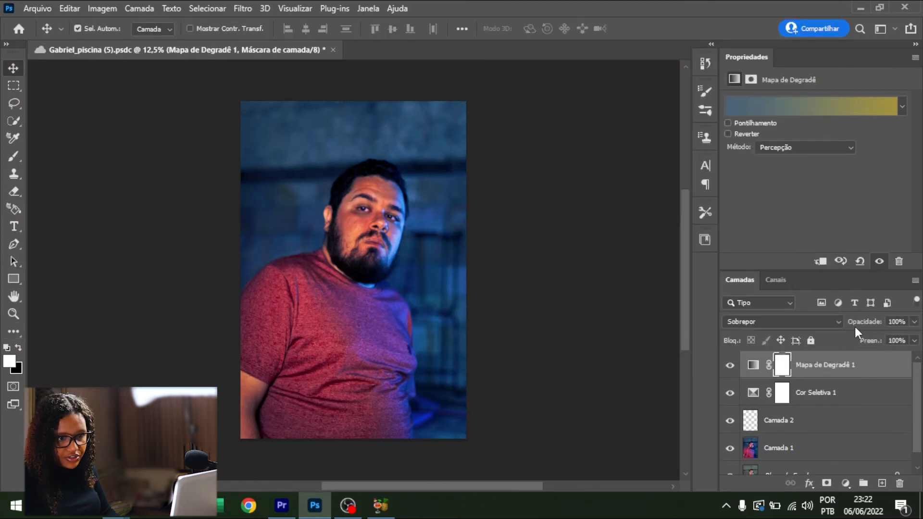
Lower the opacity of the Mapa de Degradê 1 layer to 63%.
click(915, 321)
drag(914, 340, 910, 339)
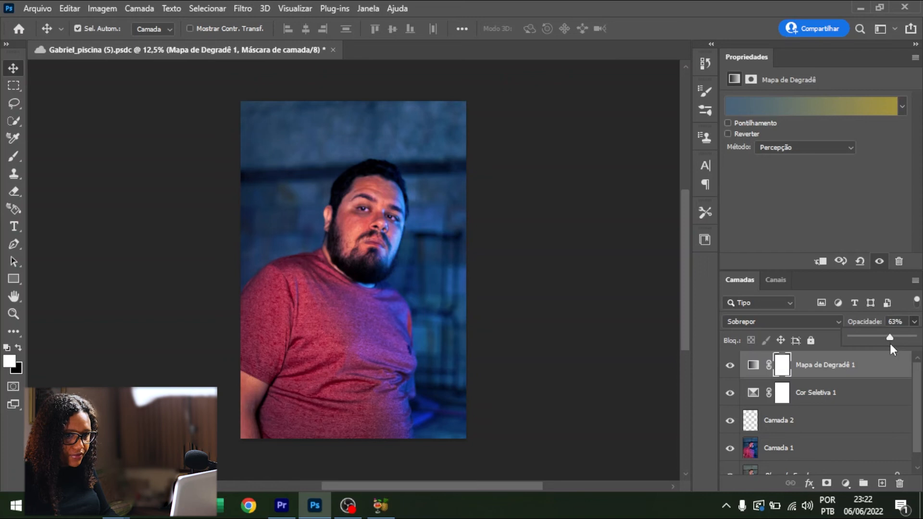
click(869, 212)
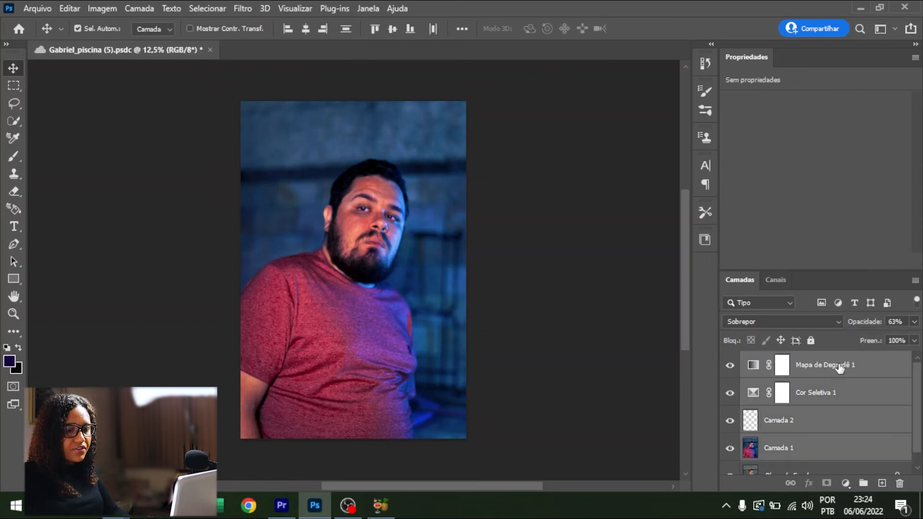
Merge the layers from Mapa de Degradê 1 down to Camada 1 into one layer, leaving out Plano de Fundo.
click(839, 379)
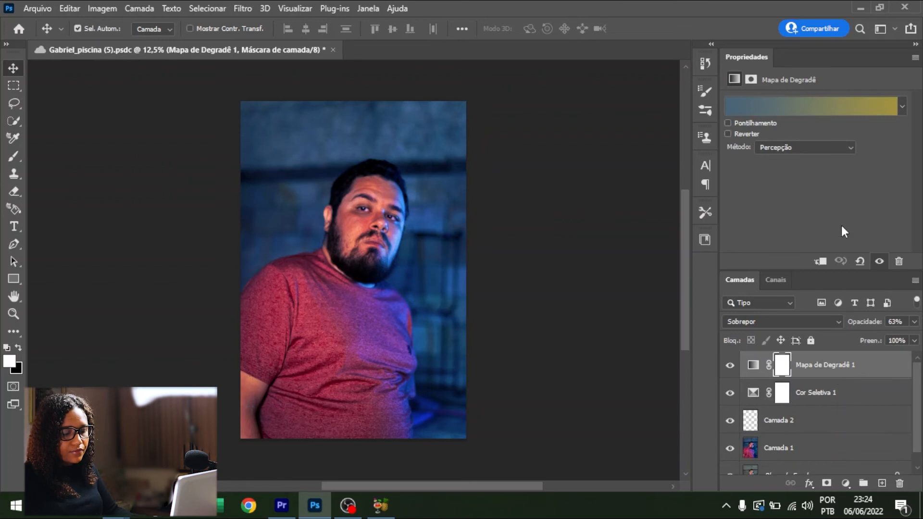
scroll(912, 382, down, 1)
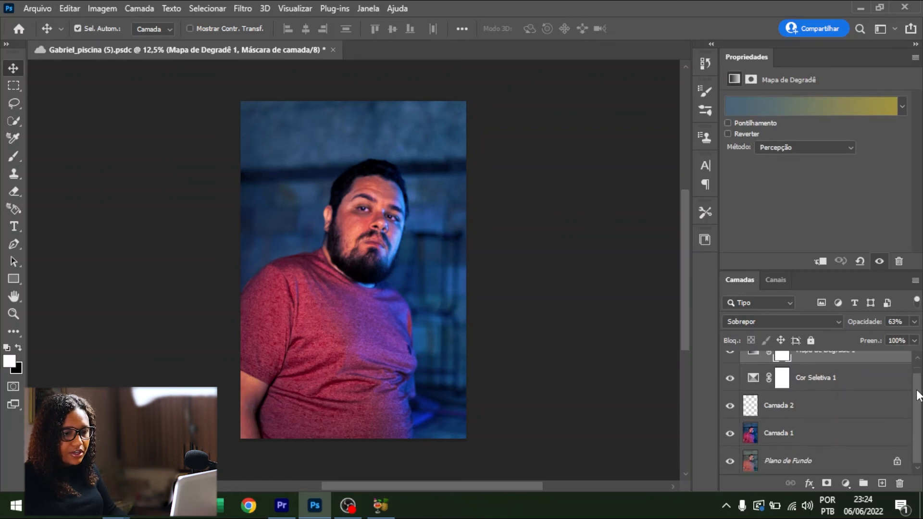
shift+click(777, 435)
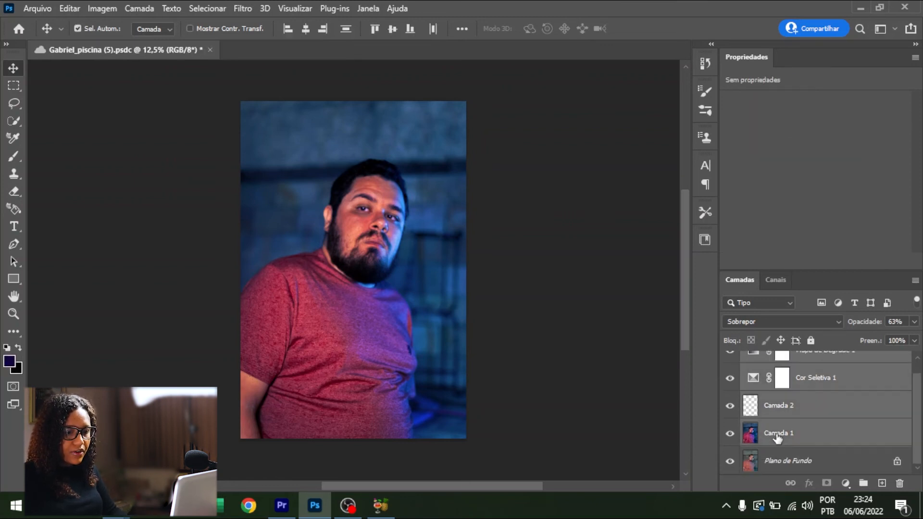
right_click(777, 435)
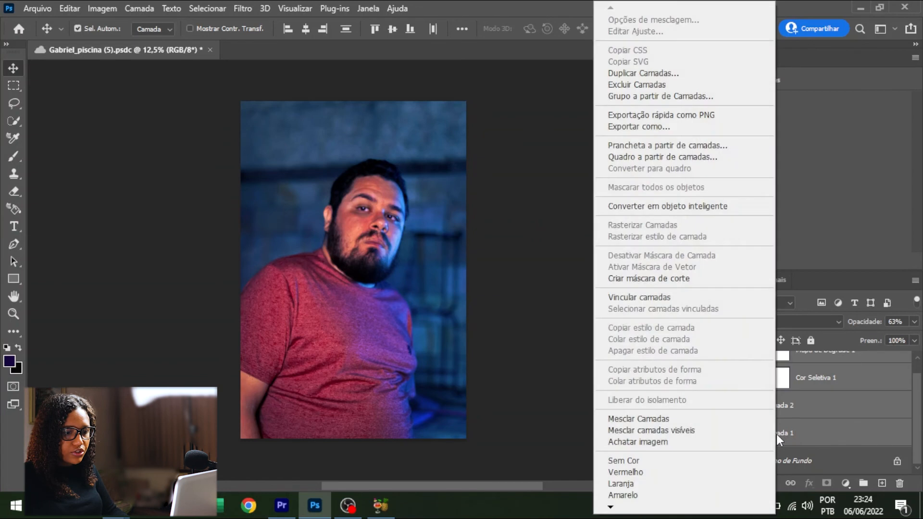
click(699, 419)
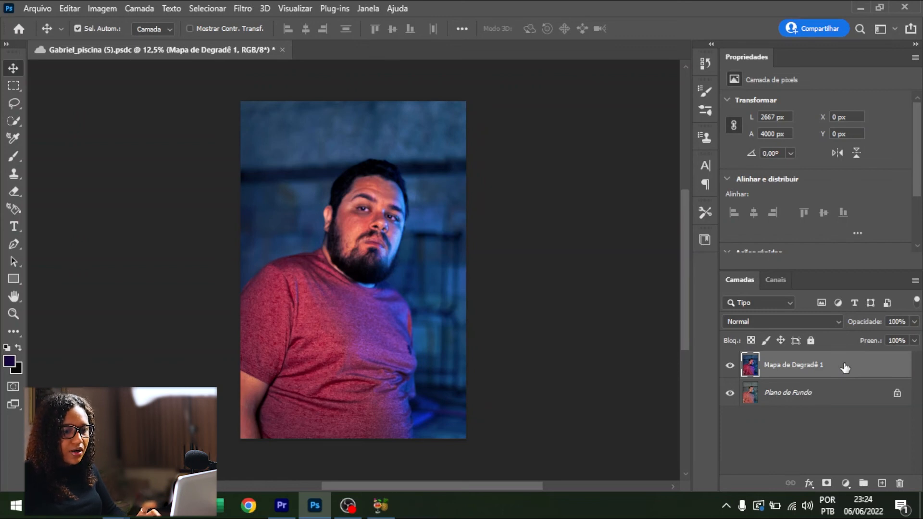
Apply a Níveis adjustment to the merged layer with RGB input levels 19, 1,33 and 223.
click(102, 8)
mouse_move(217, 48)
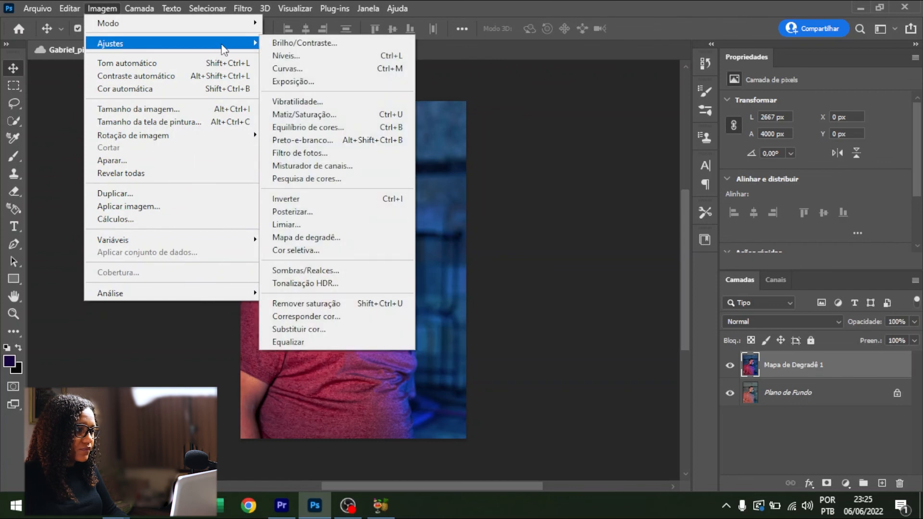
click(281, 55)
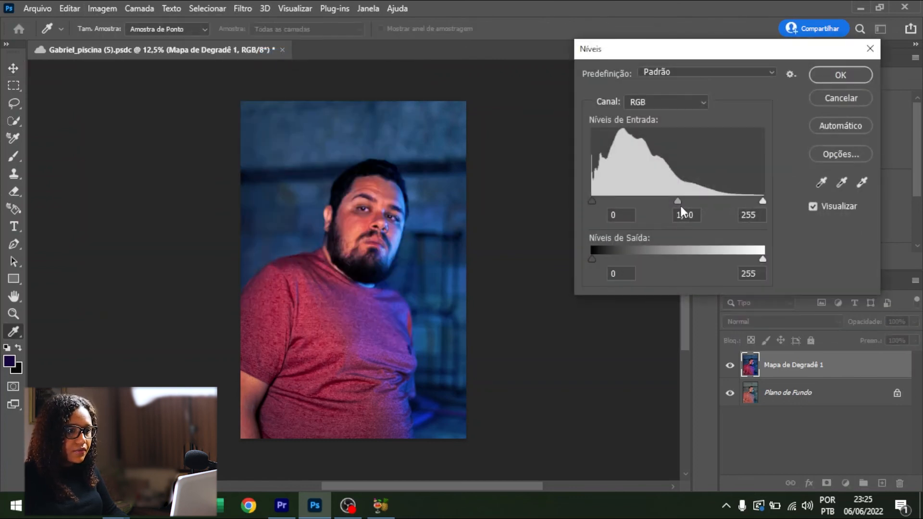
drag(679, 203, 663, 202)
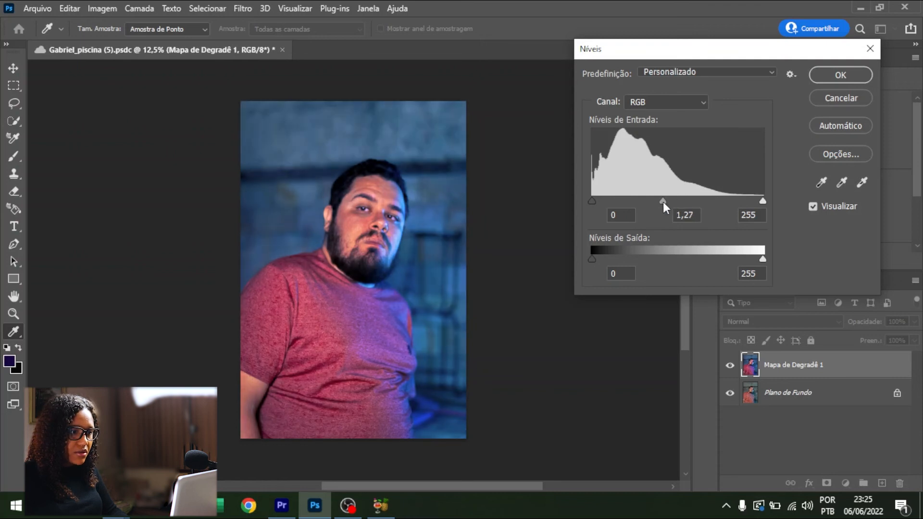
drag(593, 200, 596, 200)
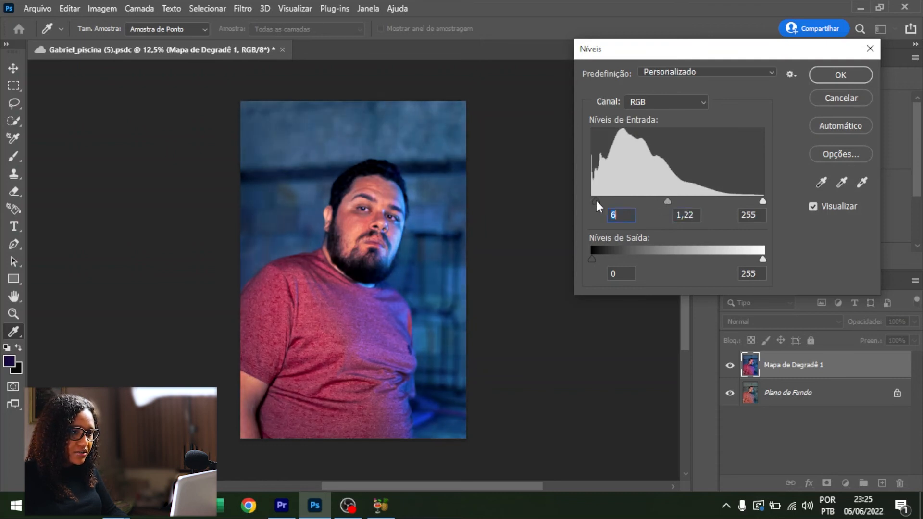
drag(763, 202, 743, 200)
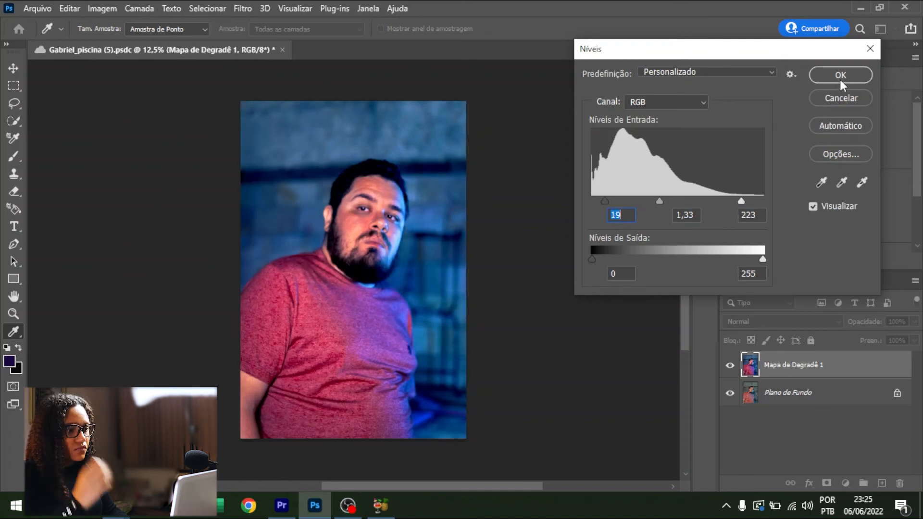
click(841, 78)
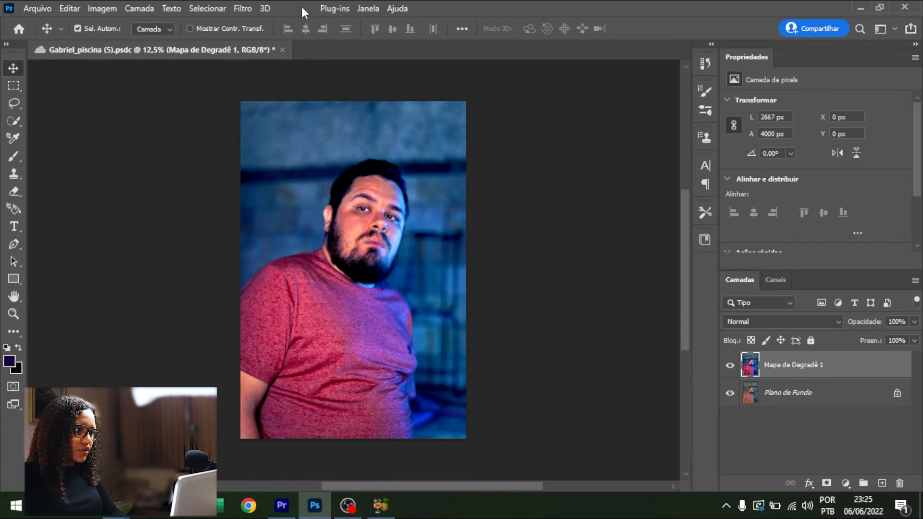
Apply the Camera Raw filter to the merged layer with Saturação and Vibração reduced slightly in Básico.
click(246, 4)
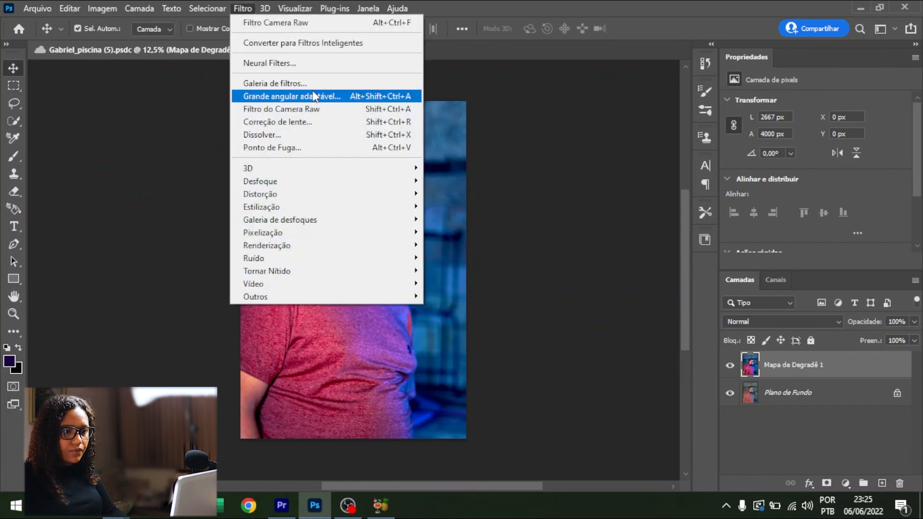
click(318, 109)
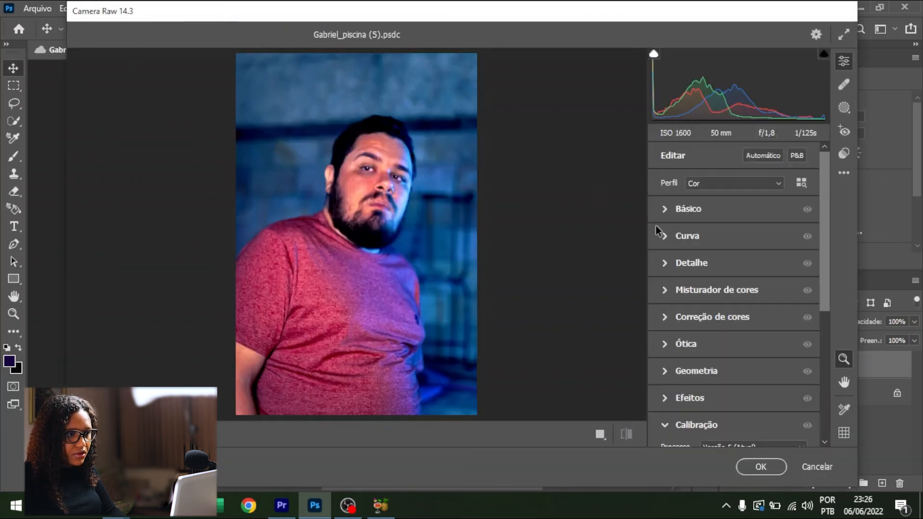
click(669, 209)
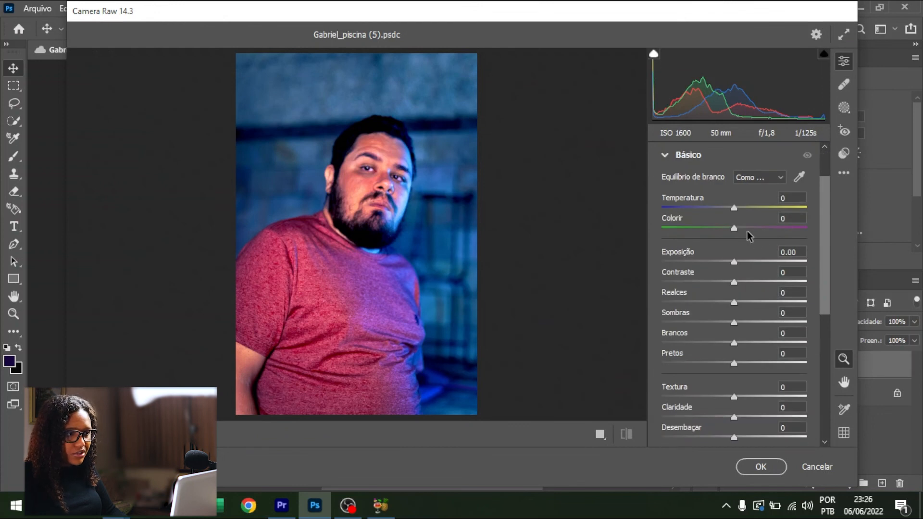
drag(825, 279, 824, 335)
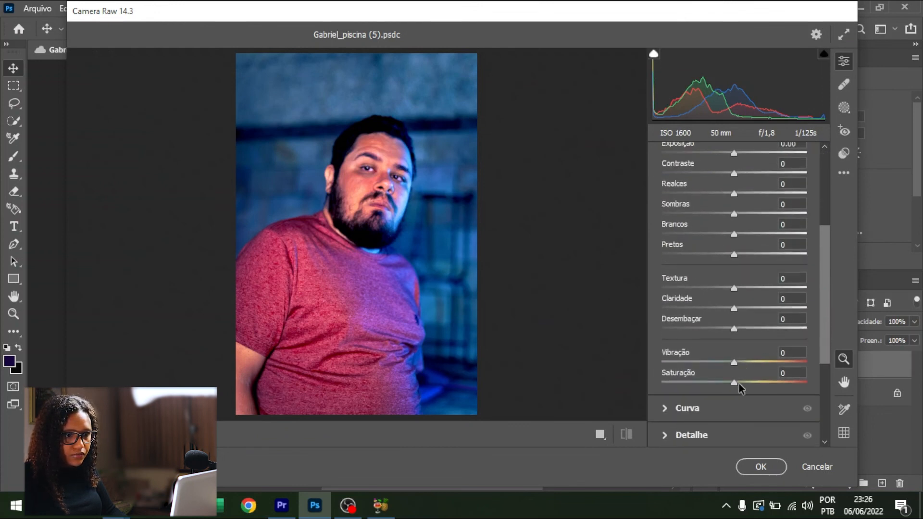
drag(734, 383, 724, 362)
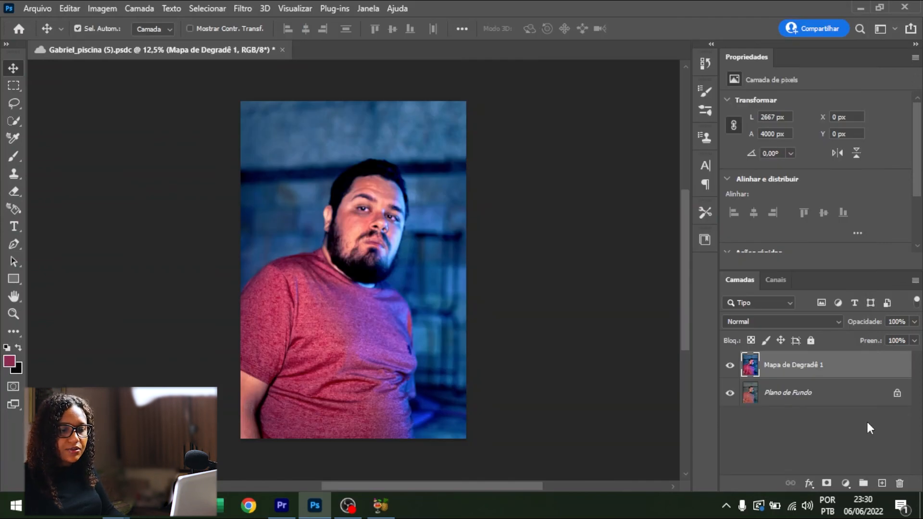
Add a new layer above Mapa de Degradê 1 and set the foreground color to dark purple #2c165a.
click(882, 483)
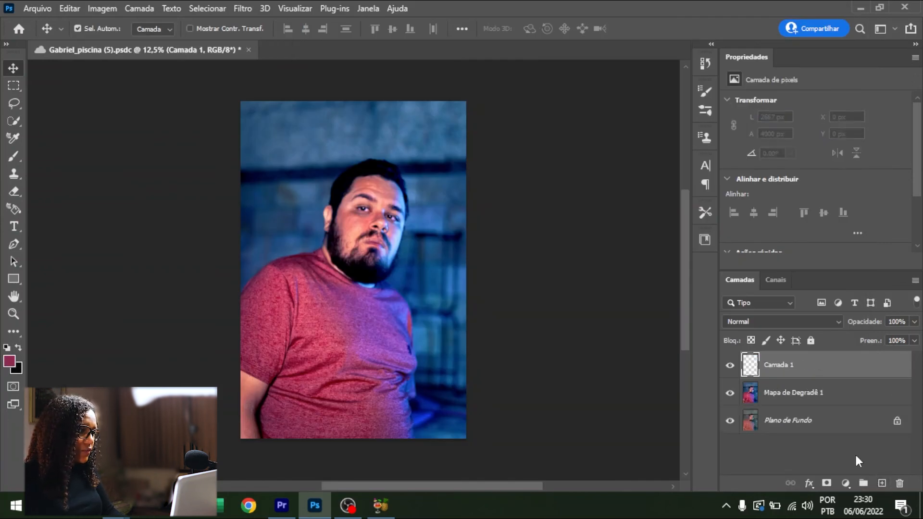
click(14, 156)
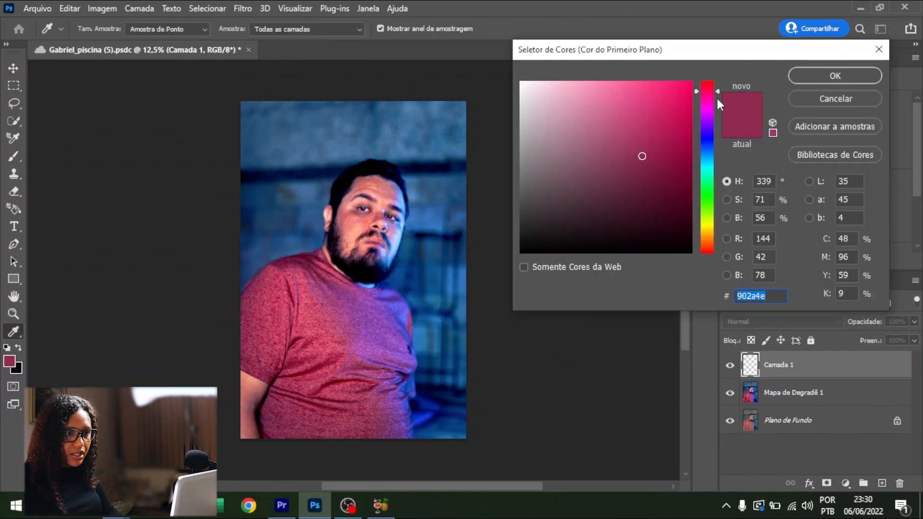
drag(717, 93, 718, 129)
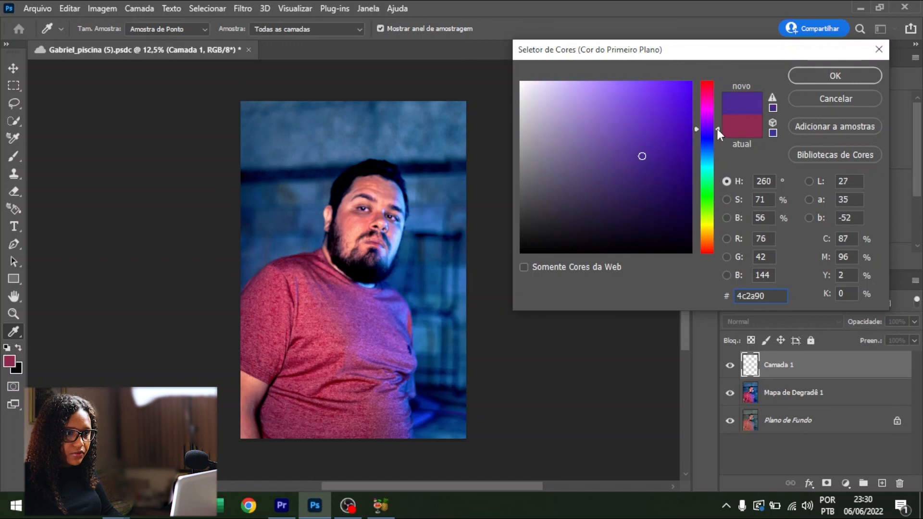
click(676, 191)
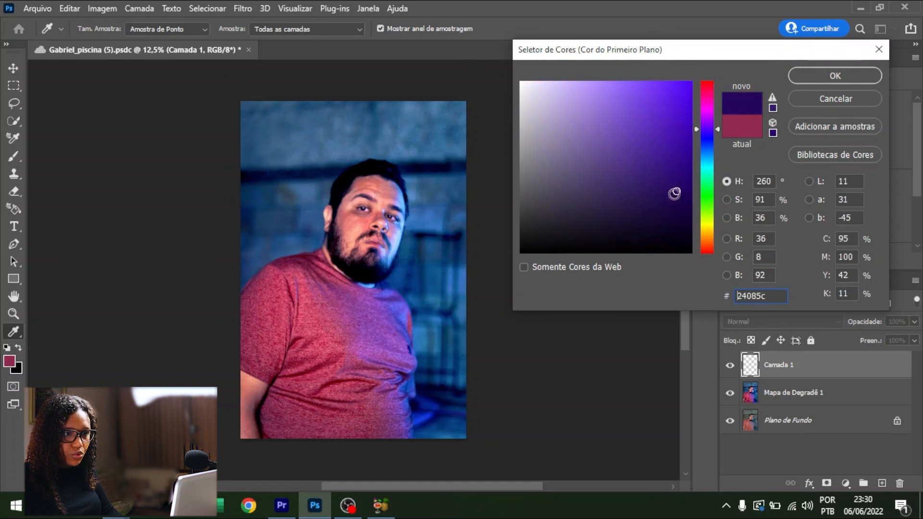
click(672, 209)
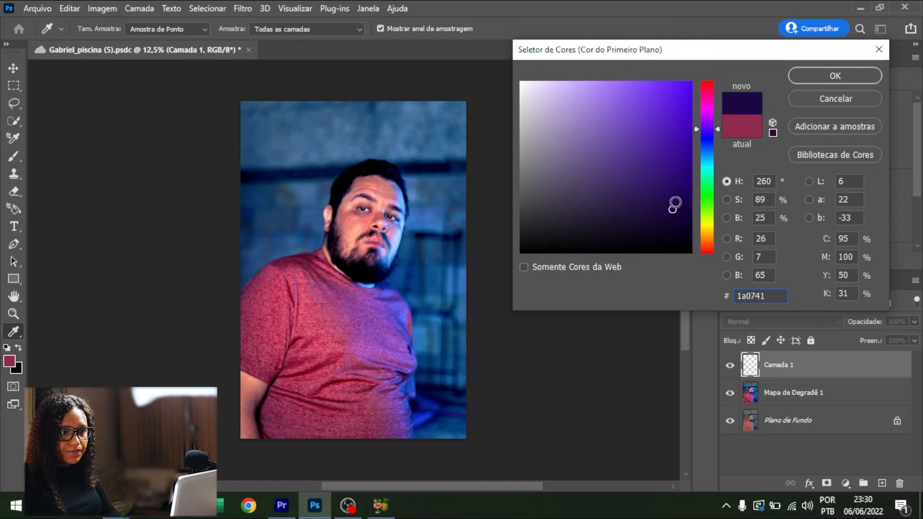
click(670, 196)
click(652, 193)
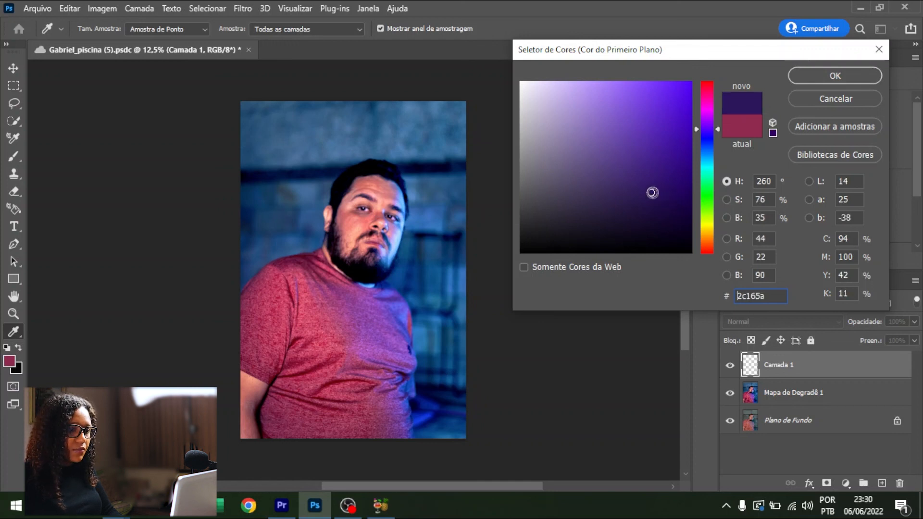
click(796, 75)
Paint the whole canvas of Camada 1 dark purple with the Brush tool at size 1100.
key(b)
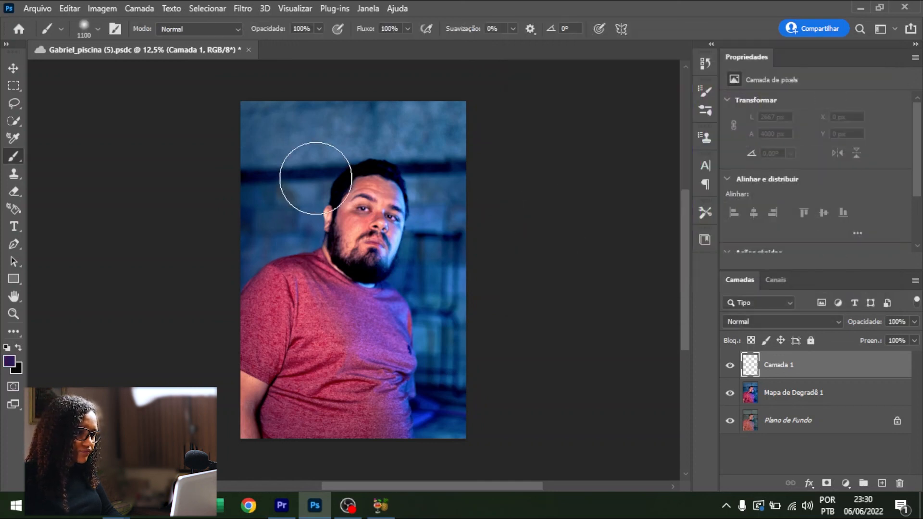
mouse_move(311, 117)
mouse_down()
mouse_move(340, 81)
mouse_move(285, 89)
mouse_move(249, 272)
mouse_move(282, 480)
mouse_move(429, 358)
mouse_move(435, 274)
mouse_up()
mouse_move(278, 413)
mouse_down()
mouse_move(340, 387)
mouse_move(348, 168)
mouse_move(418, 168)
mouse_move(240, 443)
mouse_up()
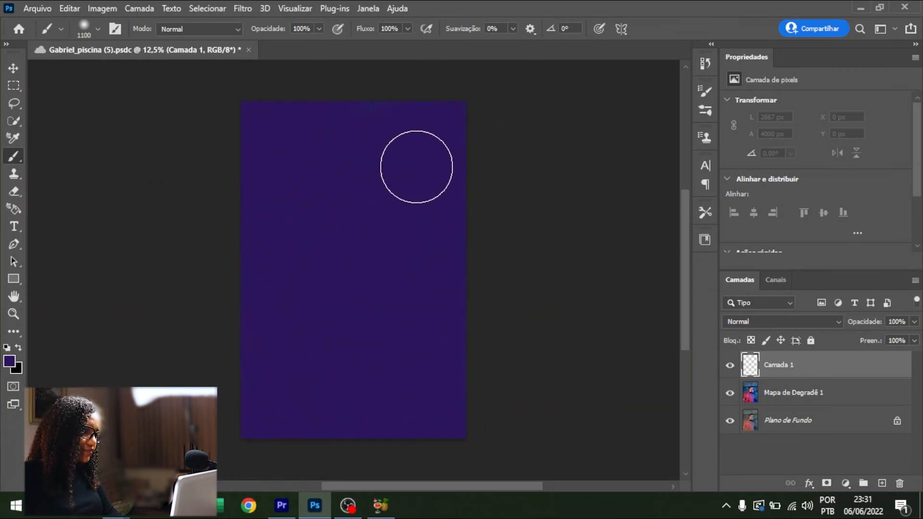
Erase the purple over the man and the middle of Camada 1 with a size 1200 eraser, leaving a soft border around the photo.
key(e)
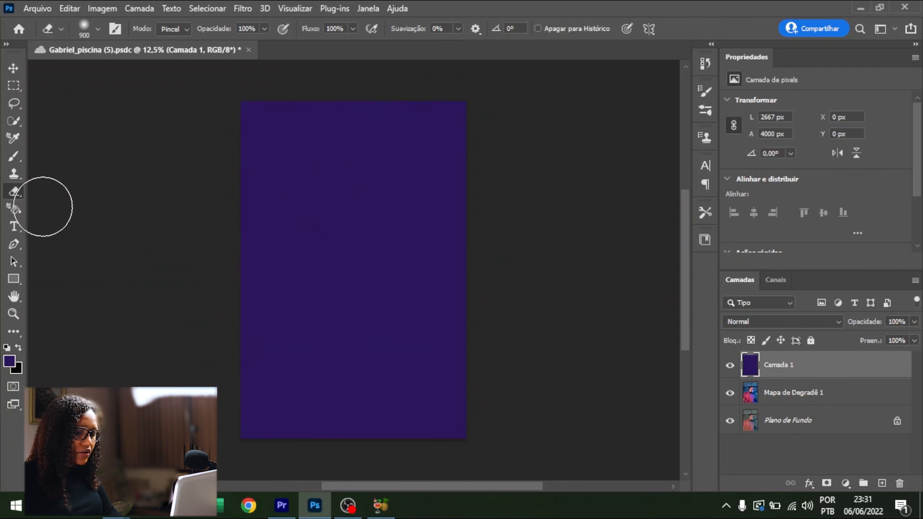
key(bracketright)
key(bracketright)
key(bracketright)
mouse_move(356, 214)
mouse_down()
mouse_move(337, 249)
mouse_move(330, 208)
mouse_move(344, 215)
mouse_move(334, 172)
mouse_move(392, 179)
mouse_move(397, 314)
mouse_move(351, 300)
mouse_move(344, 225)
mouse_move(354, 186)
mouse_move(335, 227)
mouse_move(337, 269)
mouse_move(315, 360)
mouse_move(410, 373)
mouse_move(339, 380)
mouse_move(315, 363)
mouse_move(310, 333)
mouse_move(309, 172)
mouse_move(352, 164)
mouse_move(401, 179)
mouse_move(393, 279)
mouse_move(373, 334)
mouse_move(326, 365)
mouse_move(318, 331)
mouse_move(330, 275)
mouse_move(325, 247)
mouse_move(307, 247)
mouse_move(303, 232)
mouse_move(360, 185)
mouse_move(378, 205)
mouse_move(367, 338)
mouse_move(345, 359)
mouse_move(393, 343)
mouse_move(399, 210)
mouse_move(405, 250)
mouse_move(396, 220)
mouse_move(409, 163)
mouse_move(390, 159)
mouse_move(325, 244)
mouse_up()
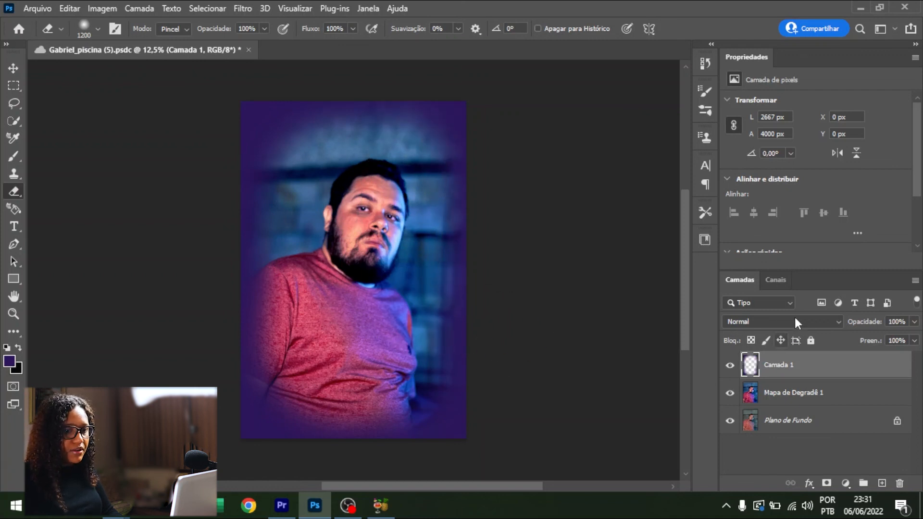
Set Camada 1's blend mode to Sobrepor and its opacity to 54%.
click(826, 317)
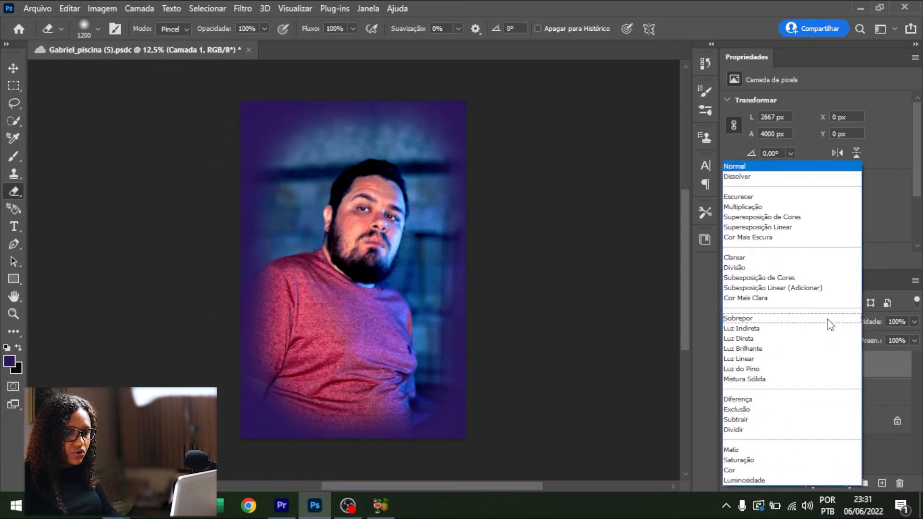
click(787, 319)
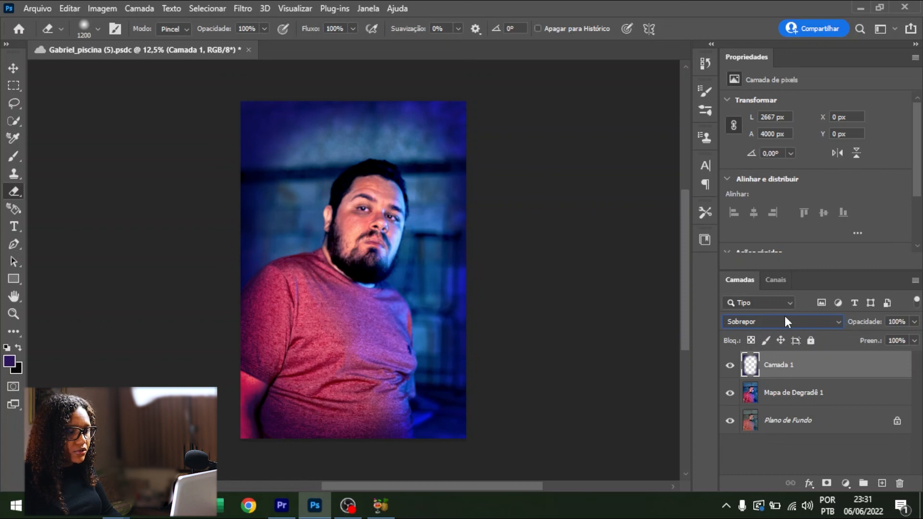
click(914, 322)
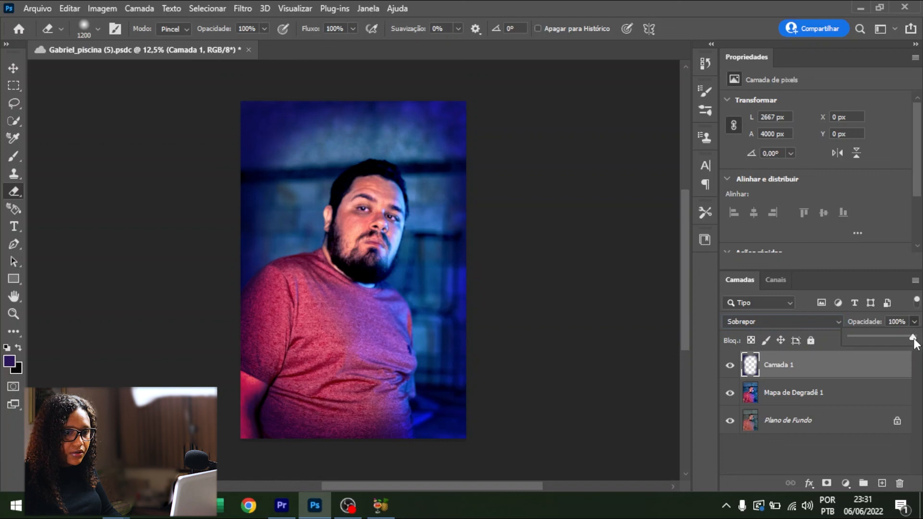
drag(895, 339, 893, 339)
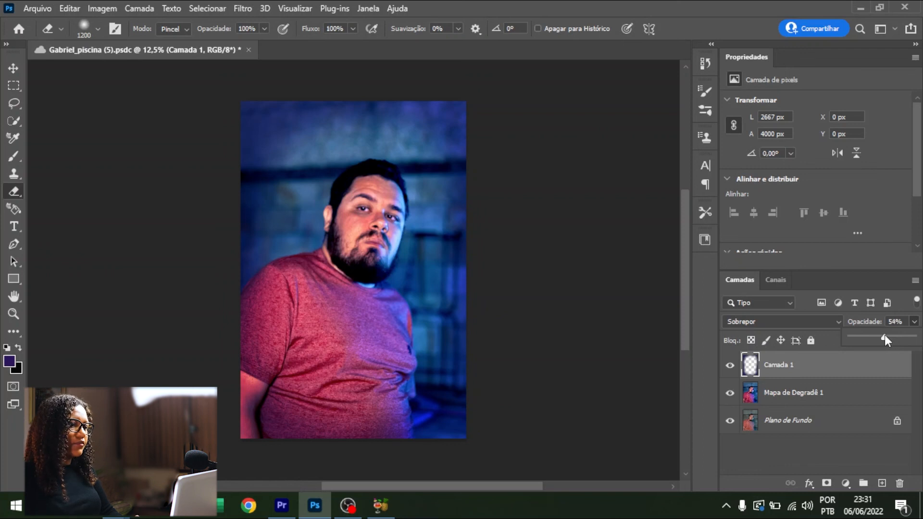
Export the image as a JPG at 100% quality, 2667 x 4000 px, with no metadata.
click(30, 11)
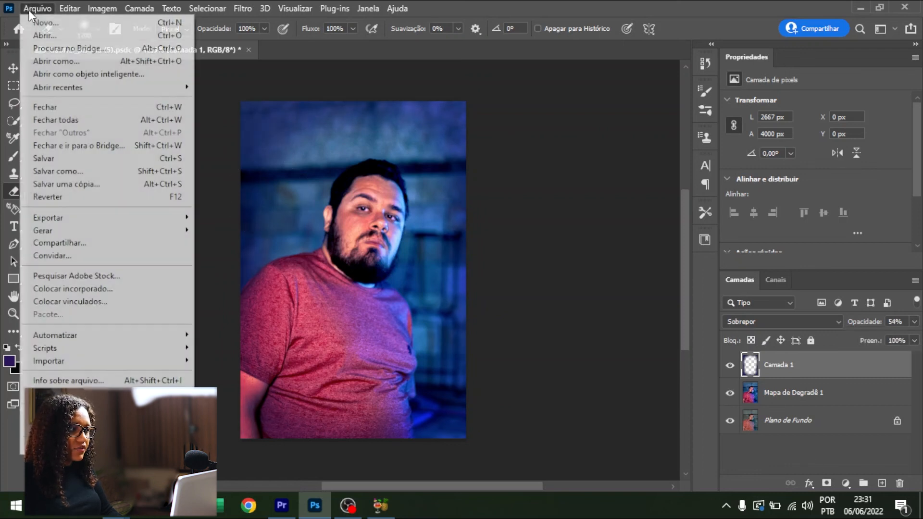
mouse_move(82, 222)
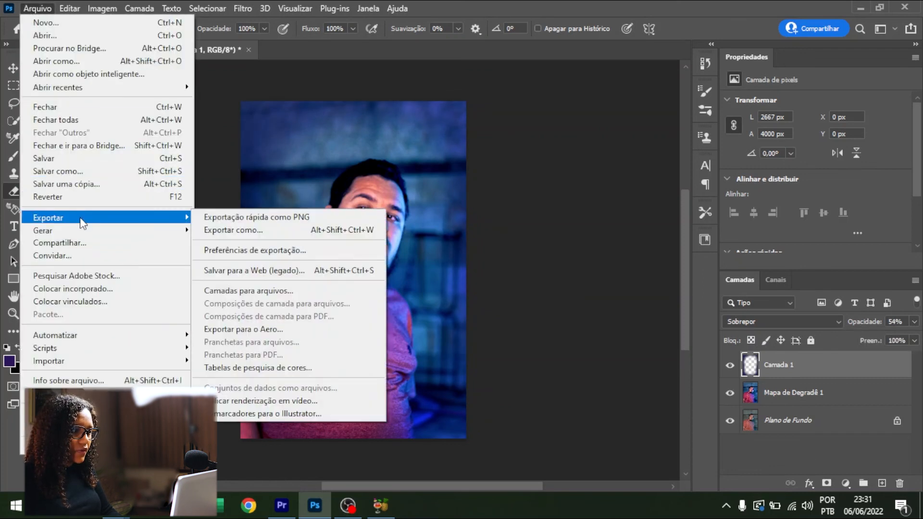
click(267, 233)
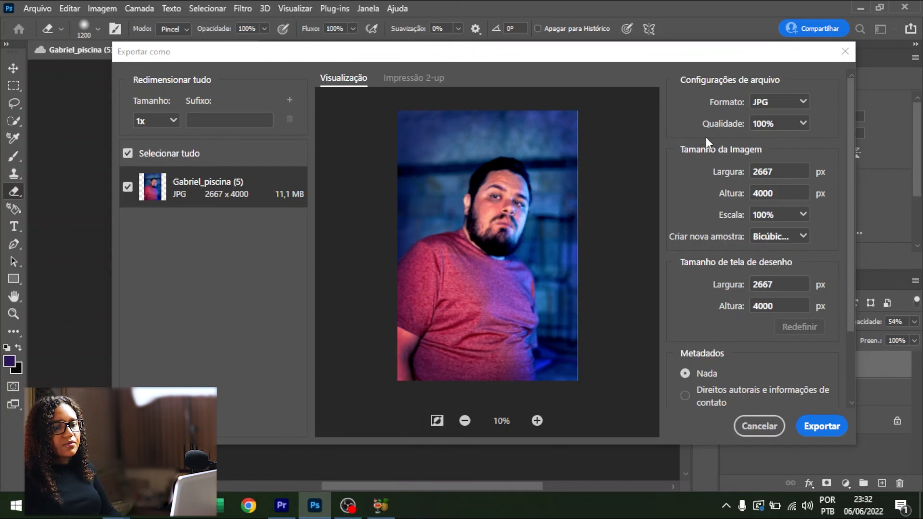
click(817, 428)
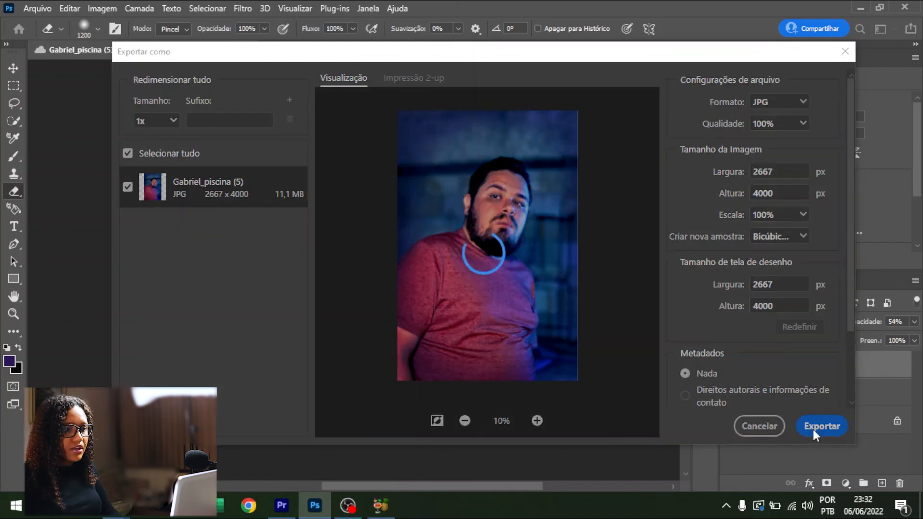